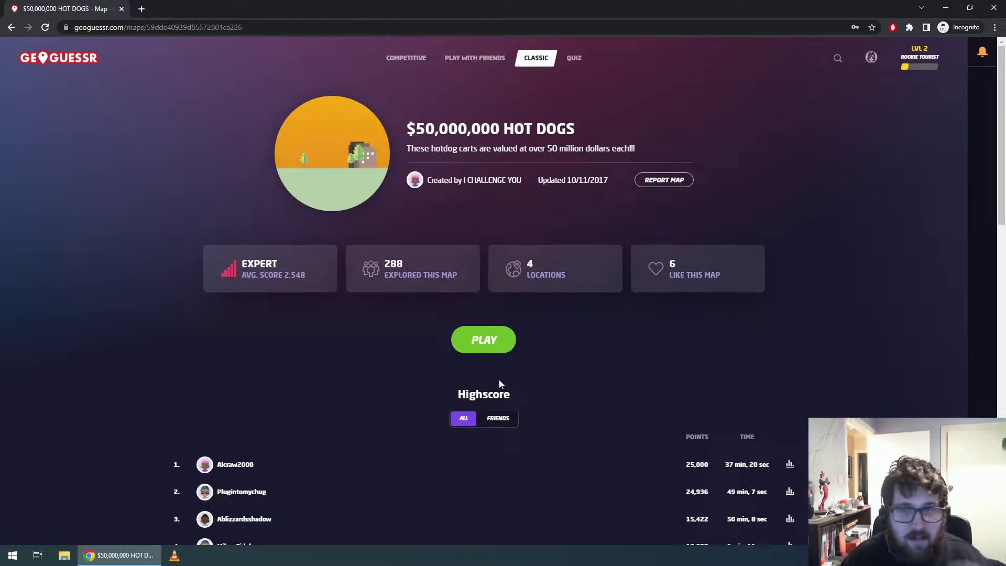
# - Open the single-player setup page for the $50,000,000 Hot Dogs map
pyautogui.click(491, 354)
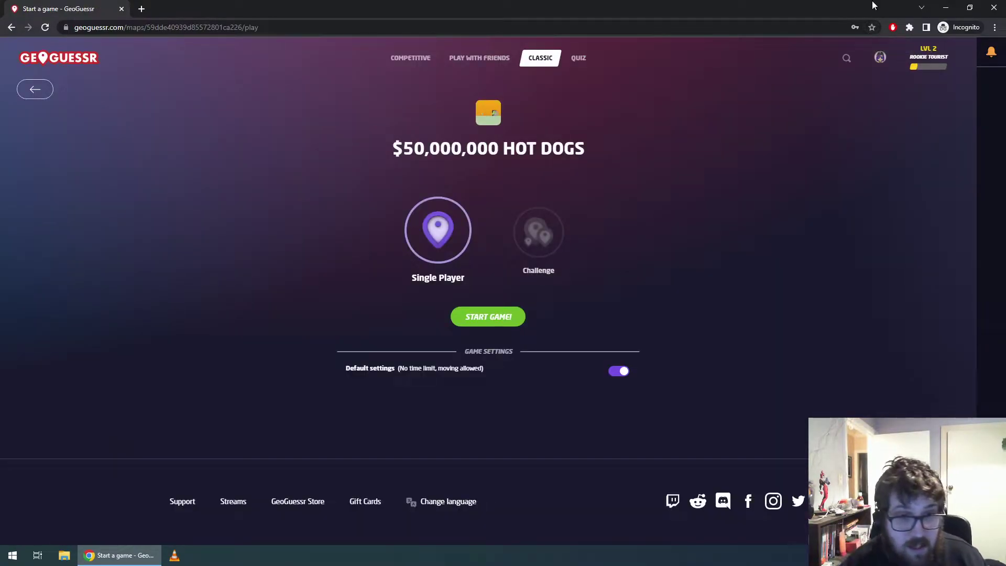
# - Start the game and walk partway down the hotel corridor past the painted wall
pyautogui.click(504, 316)
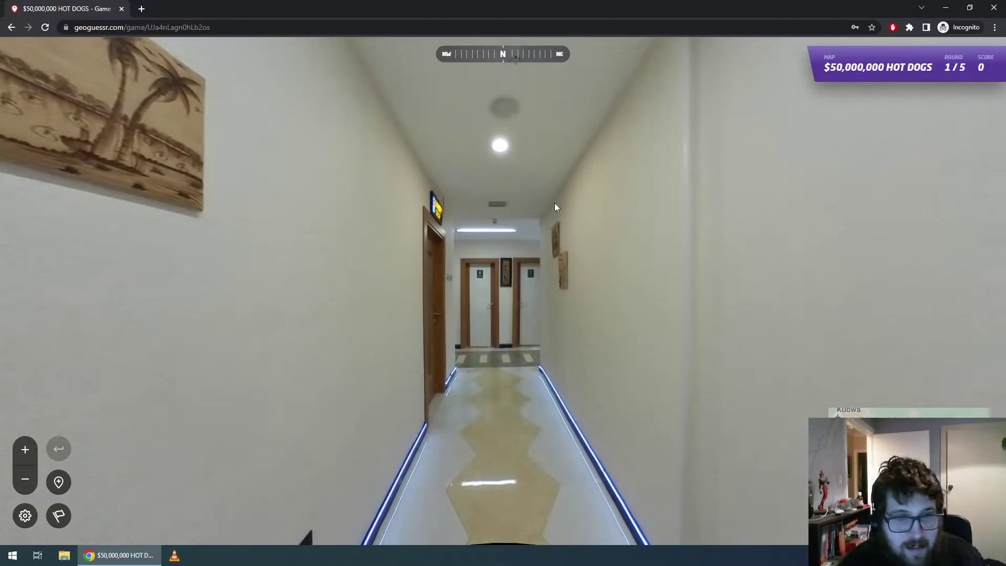
pyautogui.click(349, 371)
pyautogui.moveTo(384, 152); pyautogui.dragTo(624, 294)
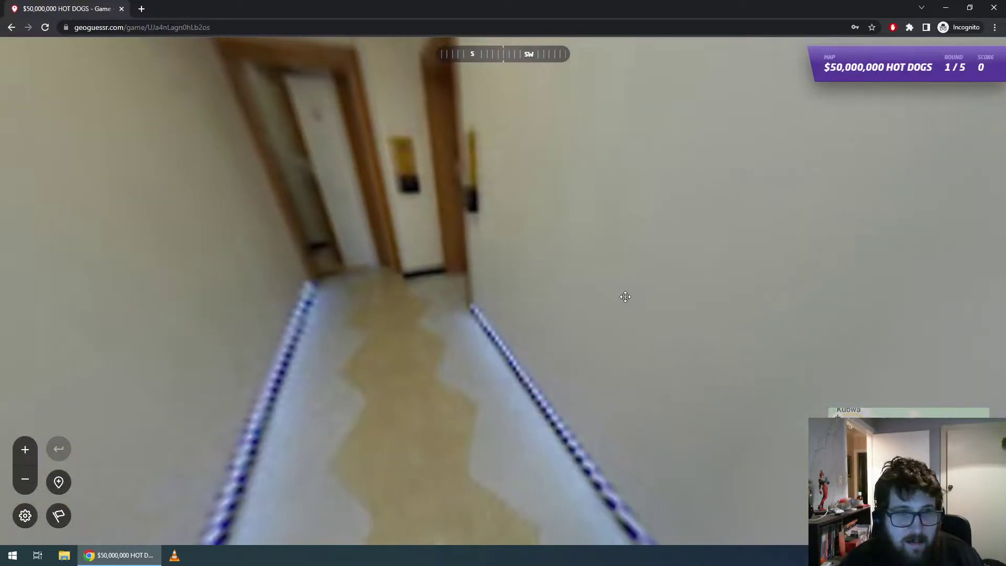
pyautogui.click(625, 294)
# - Continue to the corridor's end, through the TV room and into the bedroom
pyautogui.moveTo(393, 354); pyautogui.dragTo(2, 355)
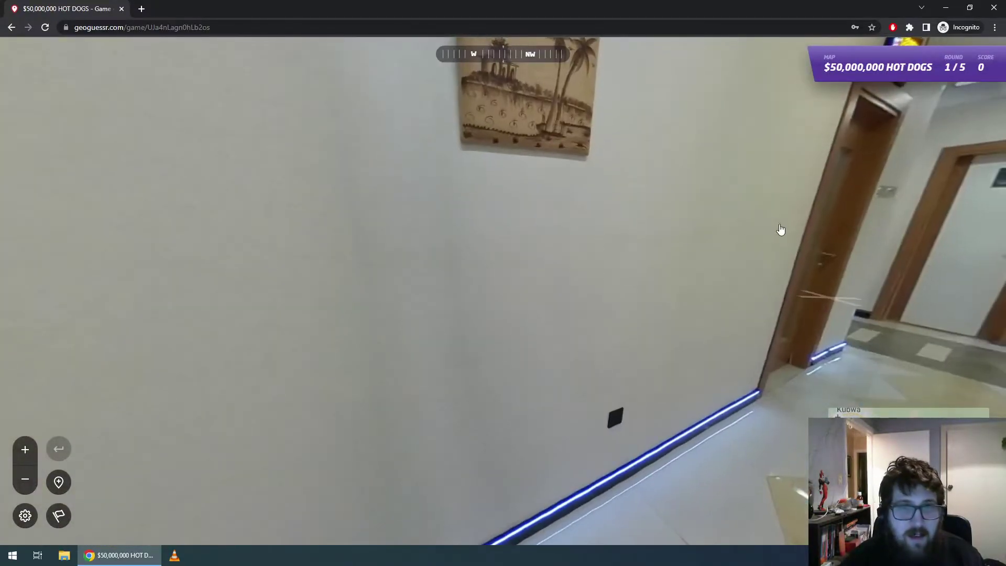
pyautogui.moveTo(780, 228); pyautogui.dragTo(369, 236)
pyautogui.click(468, 310)
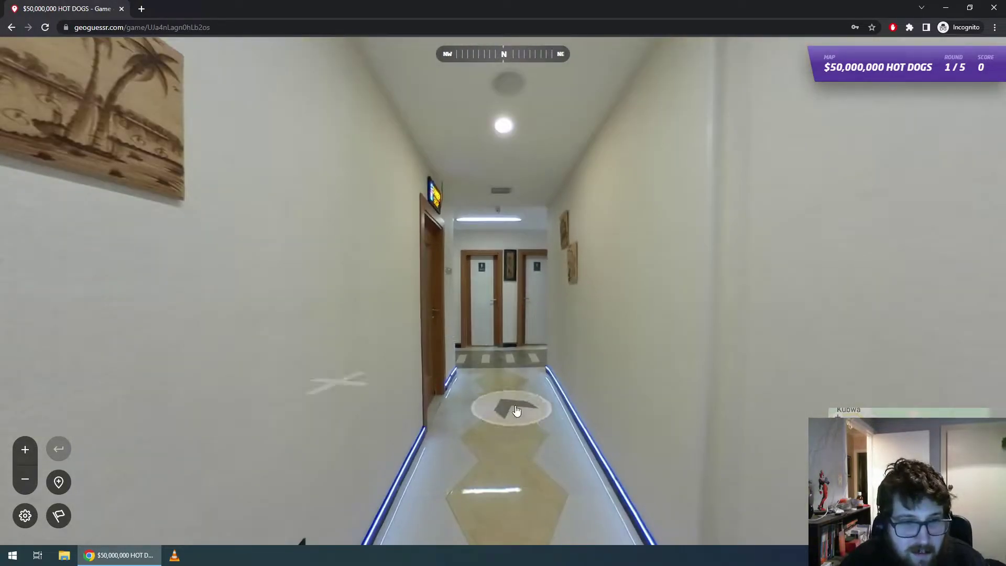
pyautogui.click(506, 408)
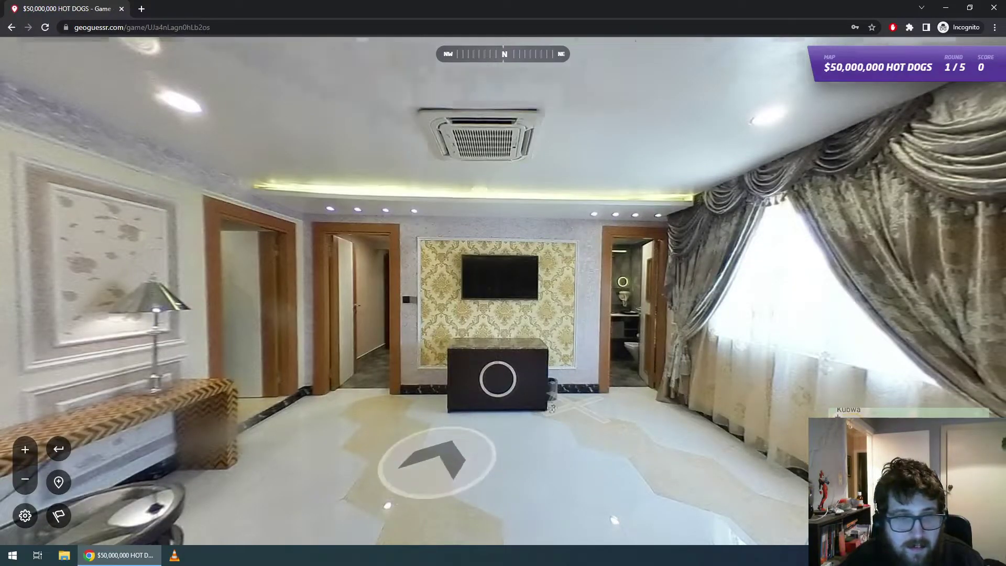
pyautogui.moveTo(440, 464); pyautogui.dragTo(742, 316)
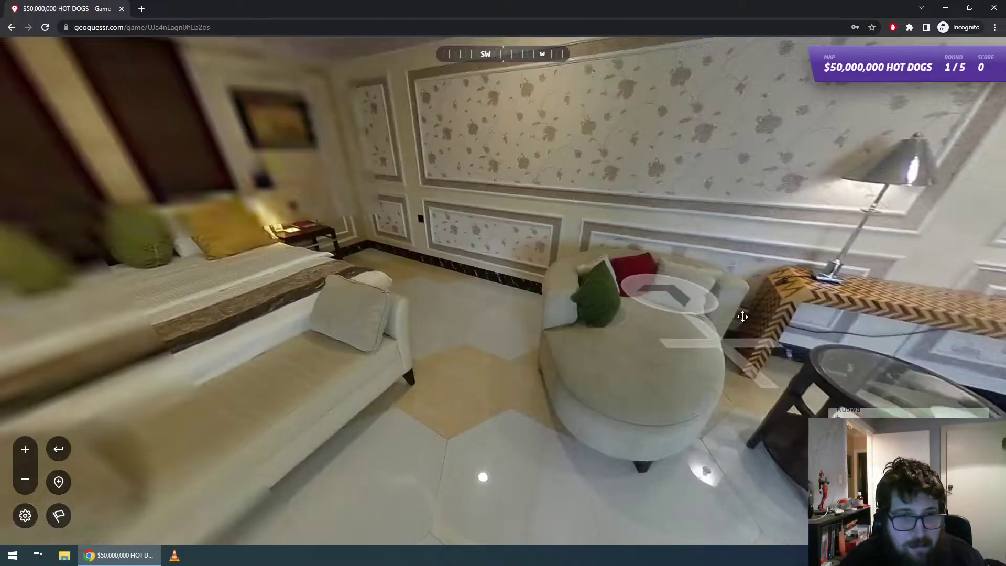
pyautogui.click(437, 309)
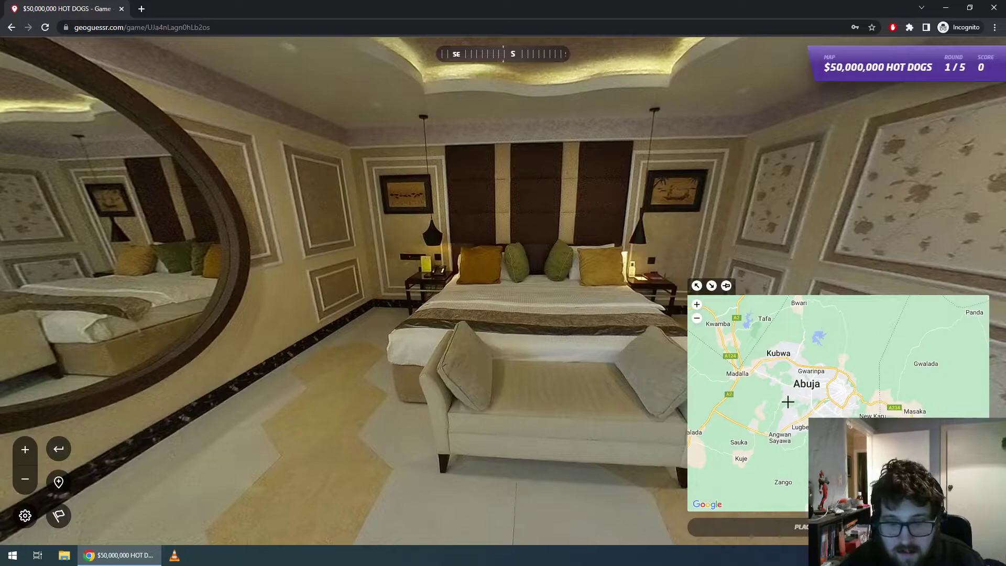
pyautogui.scroll(-2, 788, 402)
pyautogui.scroll(2, 812, 411)
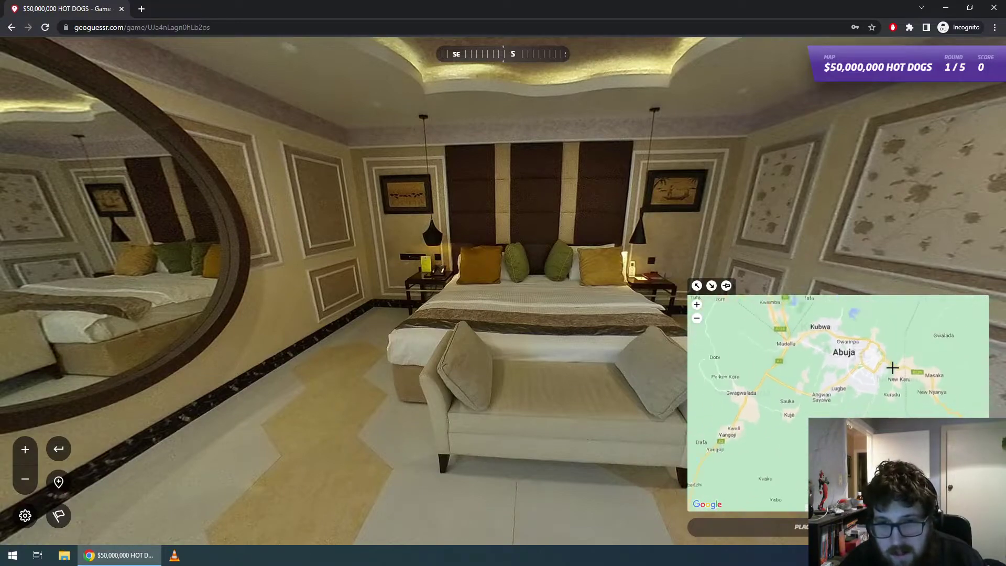
pyautogui.scroll(-1, 898, 389)
pyautogui.scroll(-1, 912, 393)
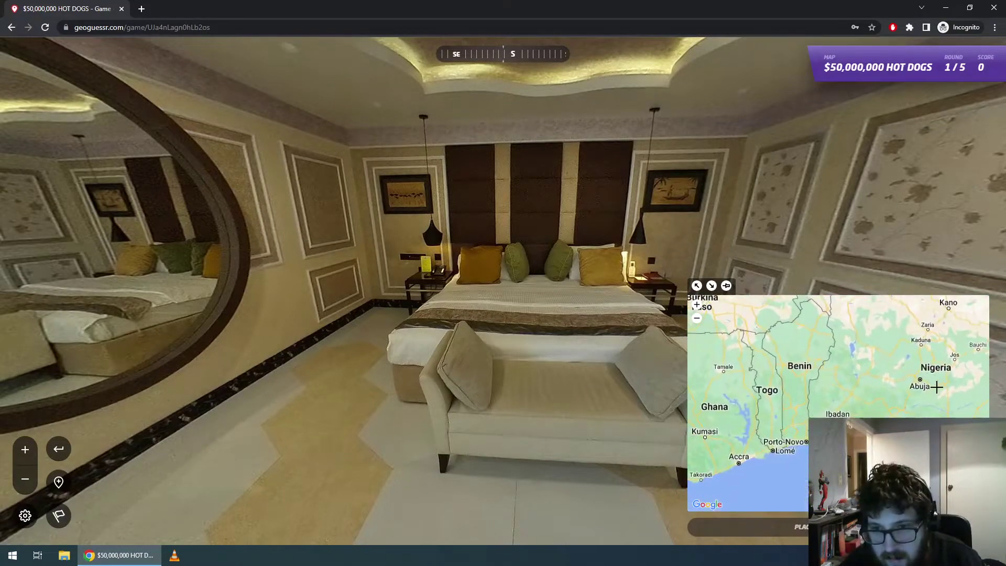
pyautogui.scroll(1, 925, 404)
pyautogui.scroll(2, 912, 393)
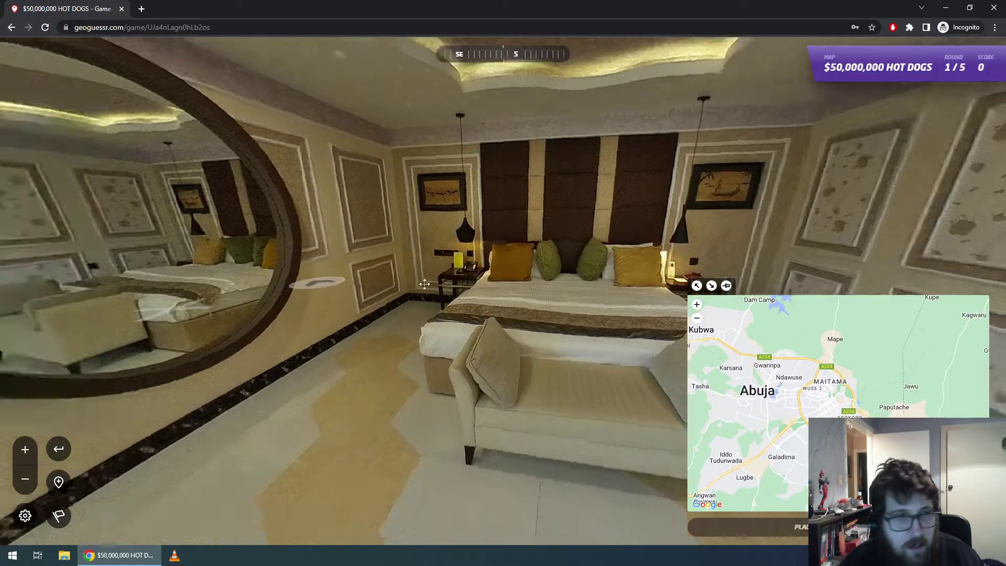
# - Move from the suite past the TV cabinet into the dining room and look around
pyautogui.moveTo(118, 283); pyautogui.dragTo(331, 273)
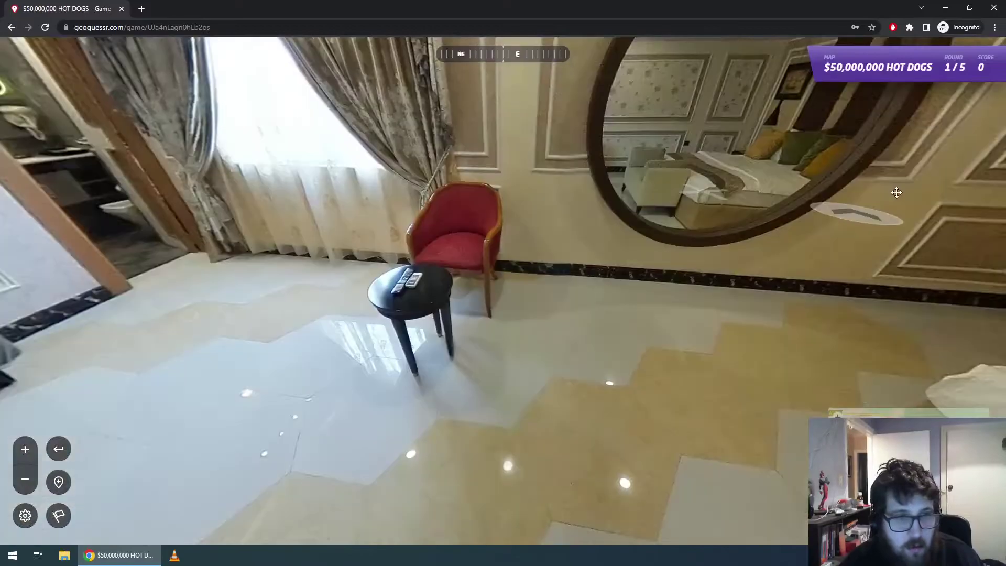
pyautogui.click(331, 273)
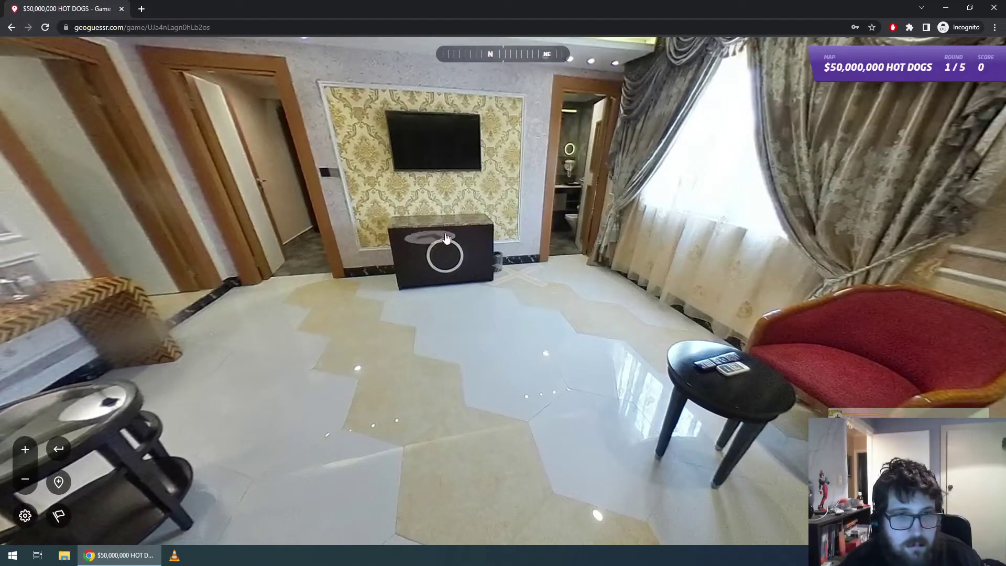
pyautogui.click(328, 203)
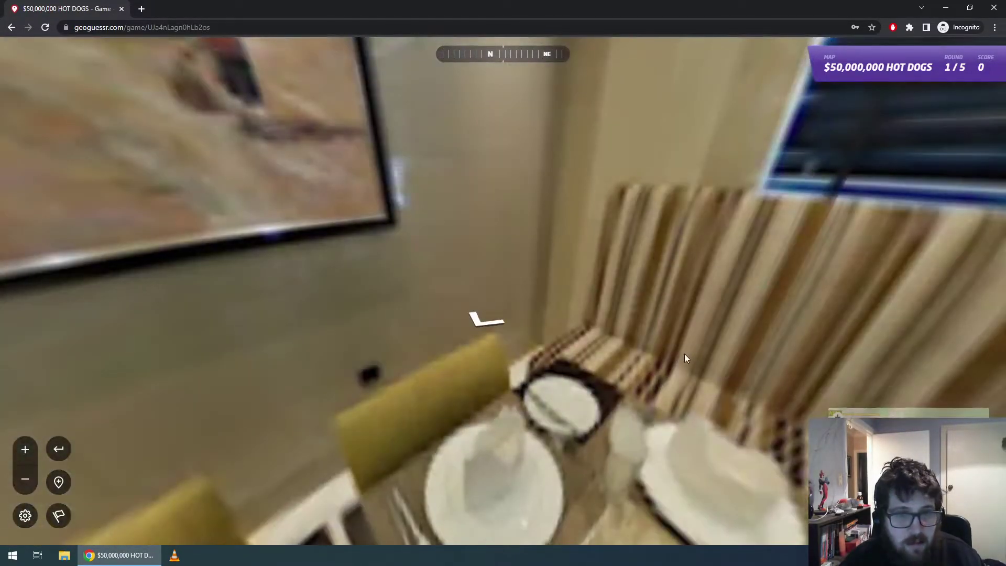
pyautogui.moveTo(685, 360)
pyautogui.mouseDown()
pyautogui.moveTo(541, 203)
pyautogui.moveTo(872, 129)
pyautogui.moveTo(975, 251)
pyautogui.mouseUp()
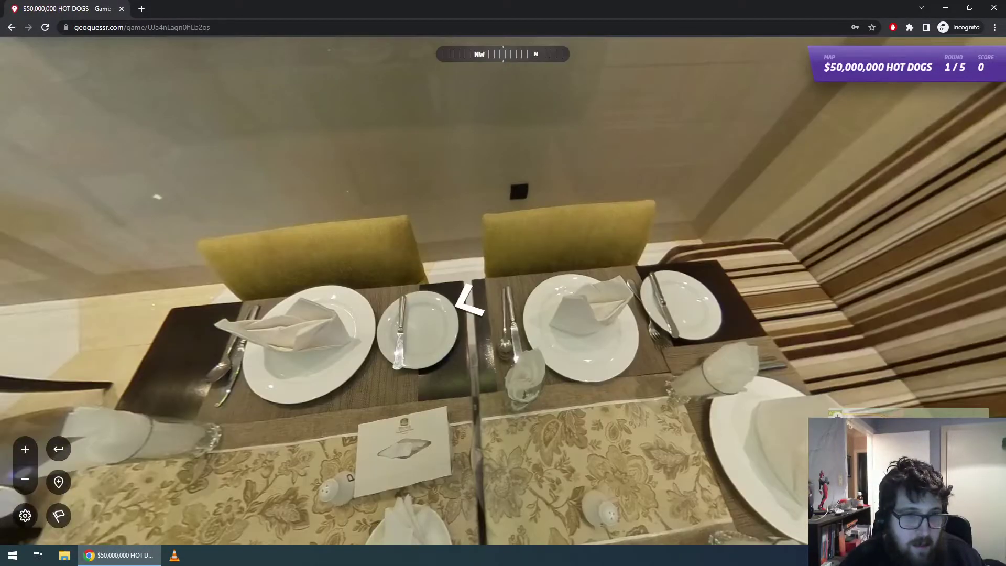
pyautogui.moveTo(157, 198)
pyautogui.mouseDown()
pyautogui.moveTo(327, 215)
pyautogui.moveTo(380, 148)
pyautogui.moveTo(365, 364)
pyautogui.mouseUp()
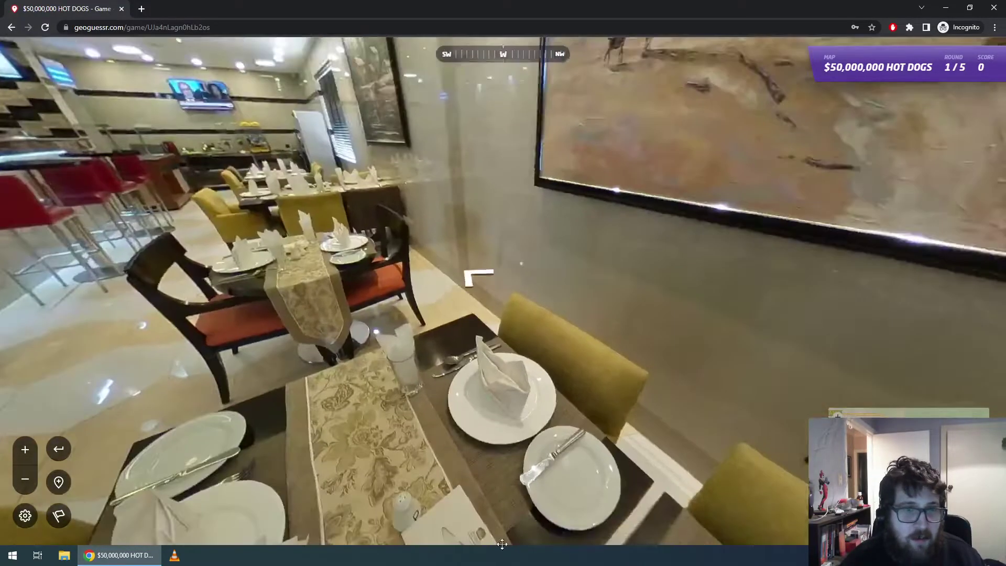
pyautogui.scroll(2, 366, 364)
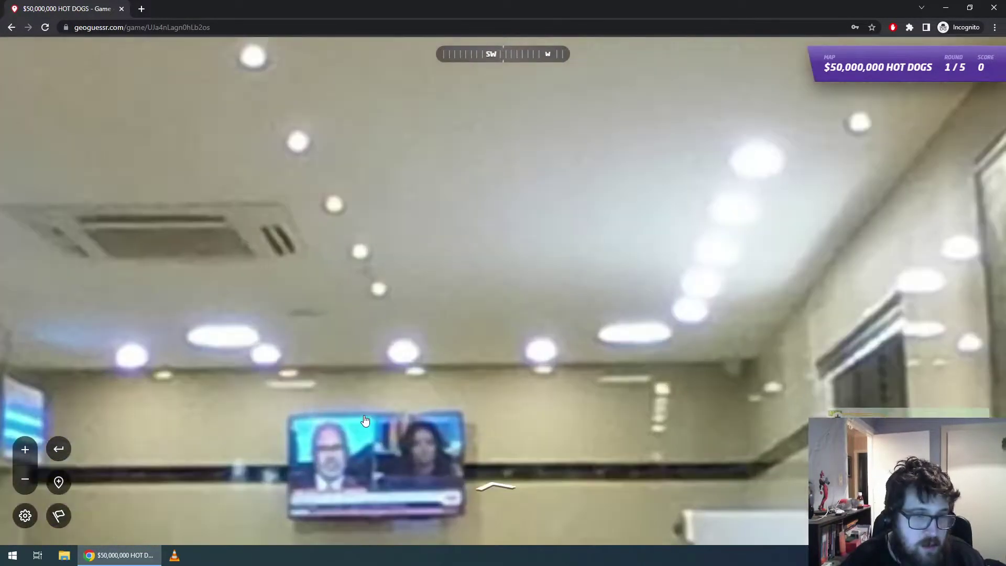
pyautogui.scroll(-4, 467, 403)
pyautogui.scroll(-1, 468, 403)
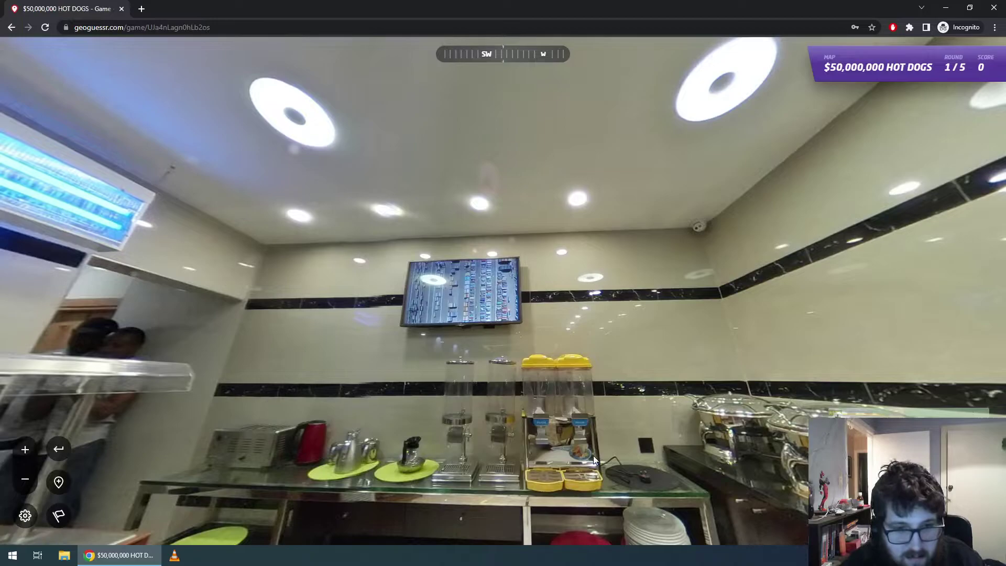
# - Walk past the breakfast buffet and out onto the street in front of the hotel
pyautogui.click(573, 443)
pyautogui.moveTo(302, 286); pyautogui.dragTo(202, 359)
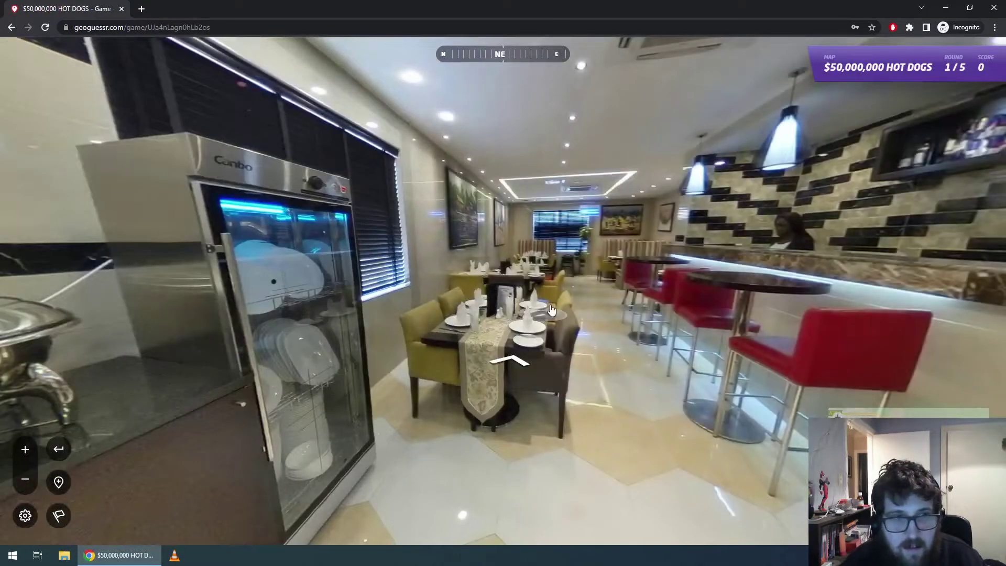
pyautogui.click(551, 310)
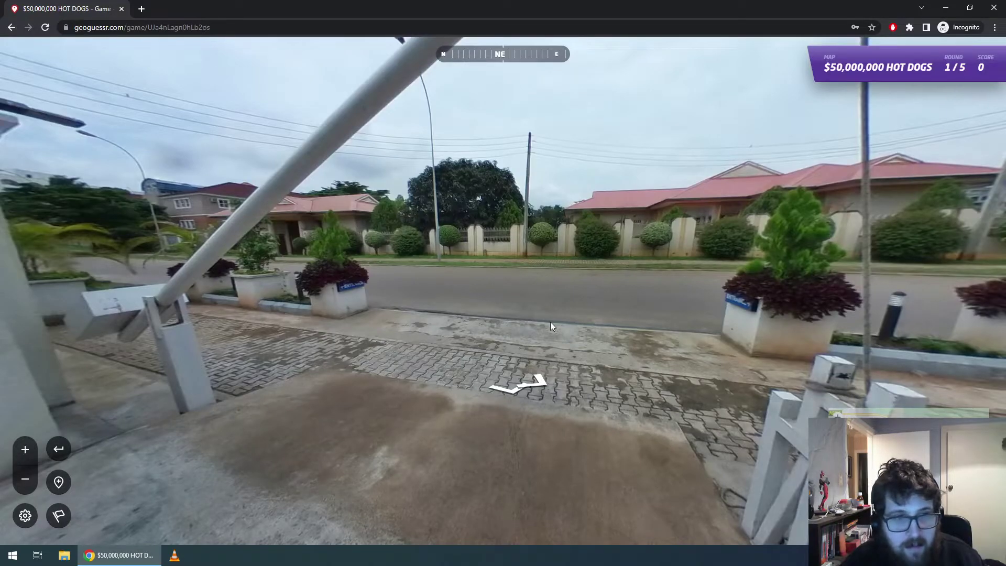
# - Look from the driveway and parked car around to the hotel's front entrance
pyautogui.moveTo(332, 344); pyautogui.dragTo(857, 316)
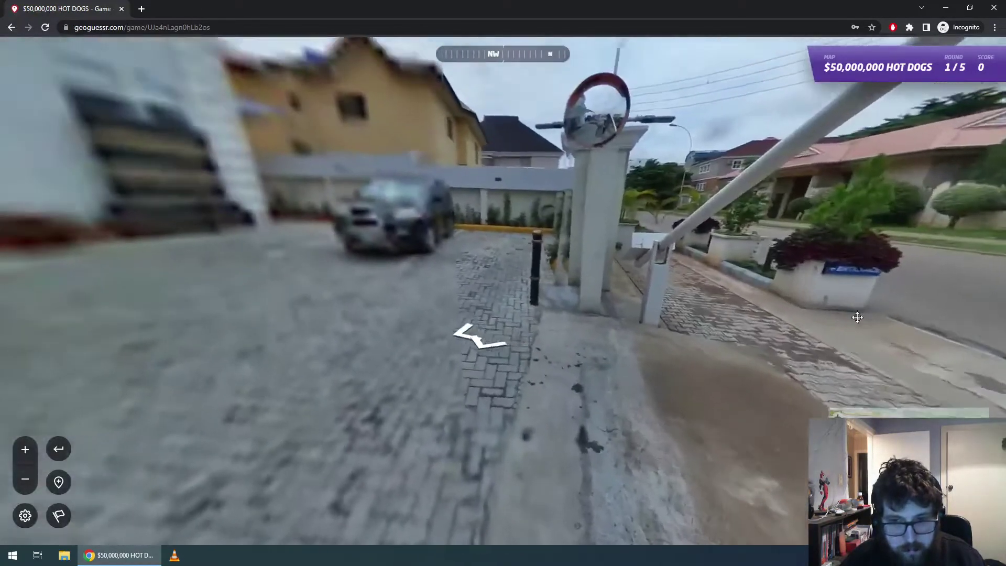
pyautogui.moveTo(236, 338); pyautogui.dragTo(695, 340)
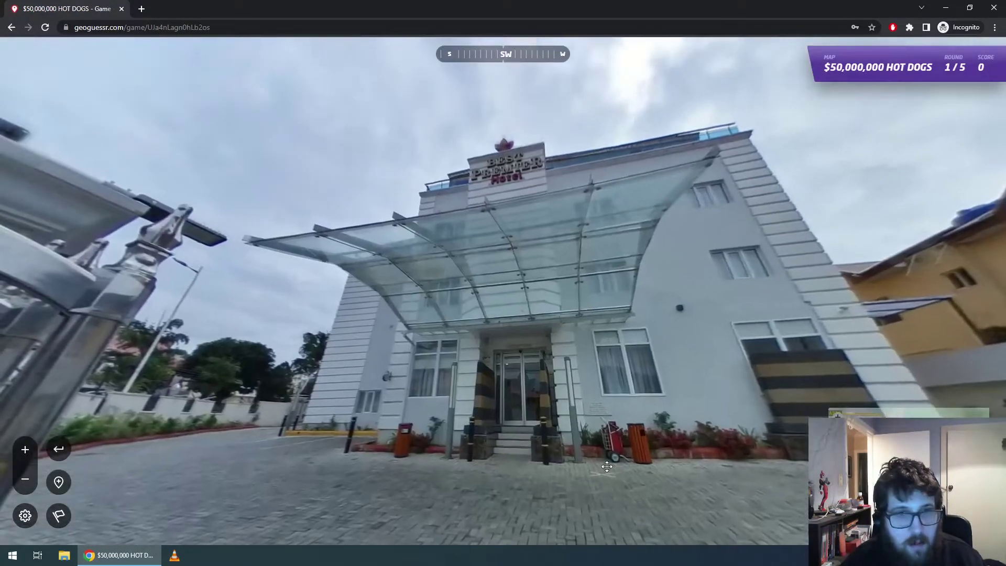
pyautogui.moveTo(608, 466); pyautogui.dragTo(616, 487)
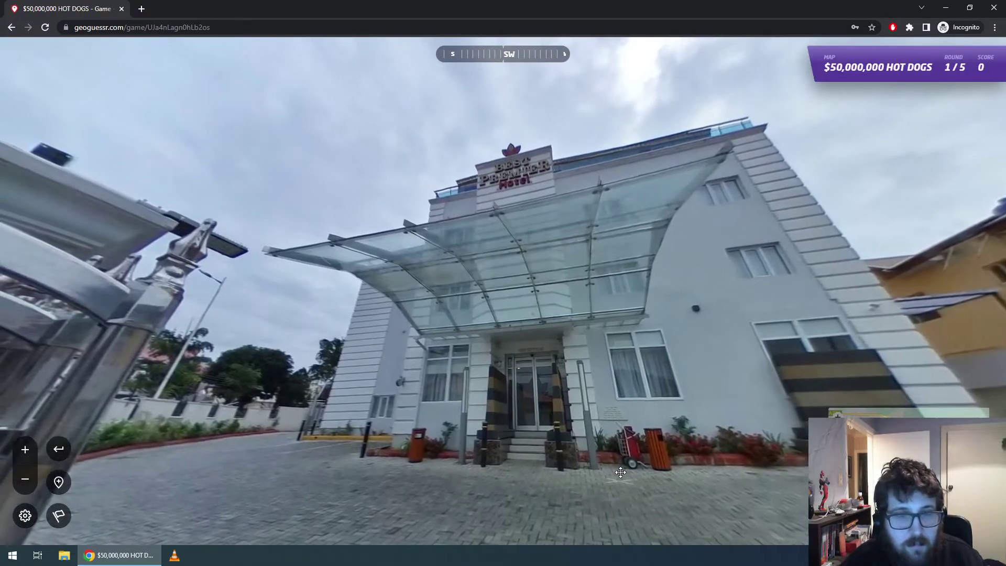
pyautogui.moveTo(837, 401)
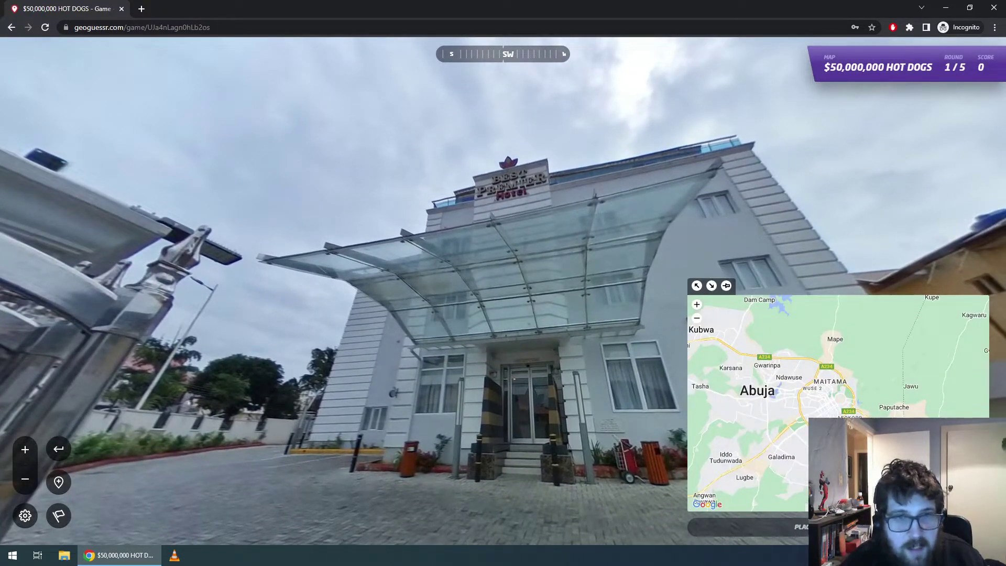
pyautogui.scroll(3, 920, 410)
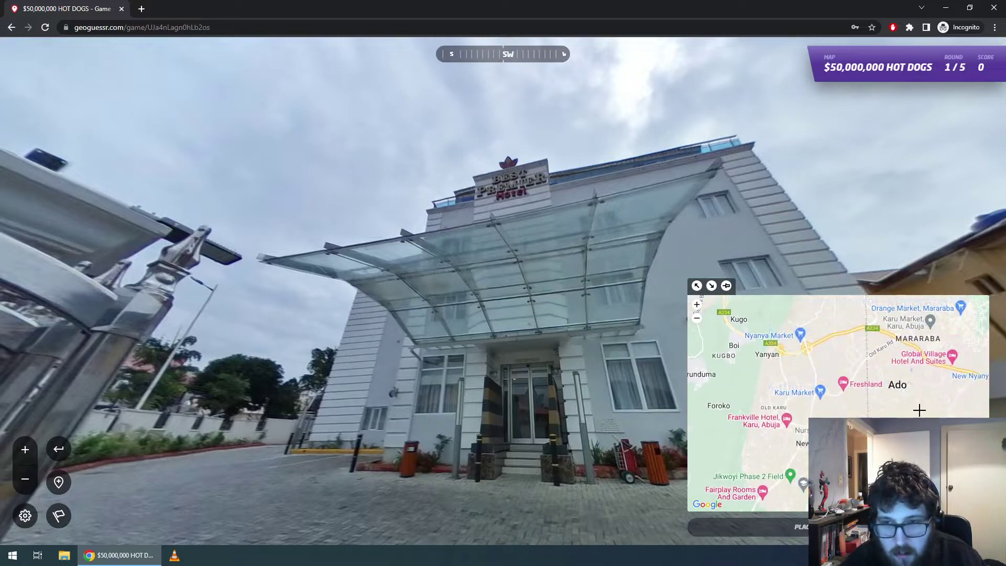
# - Pan the guess map across Abuja past Jabi toward Wuse and Wupa
pyautogui.moveTo(919, 409)
pyautogui.mouseDown()
pyautogui.moveTo(787, 416)
pyautogui.moveTo(827, 374)
pyautogui.mouseUp()
pyautogui.scroll(-1, 827, 412)
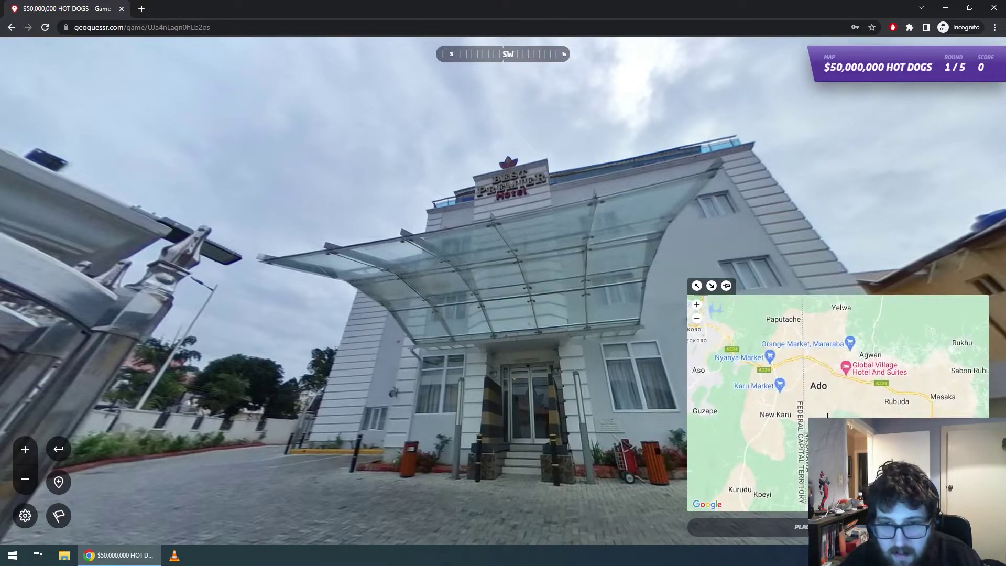
pyautogui.scroll(-1, 826, 411)
pyautogui.scroll(1, 730, 347)
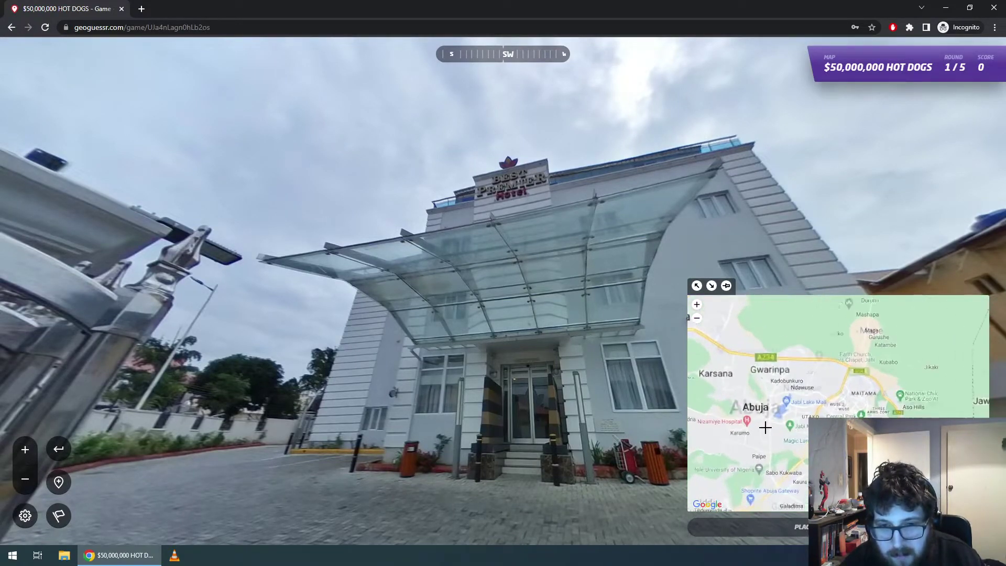
pyautogui.scroll(1, 766, 431)
pyautogui.scroll(1, 788, 432)
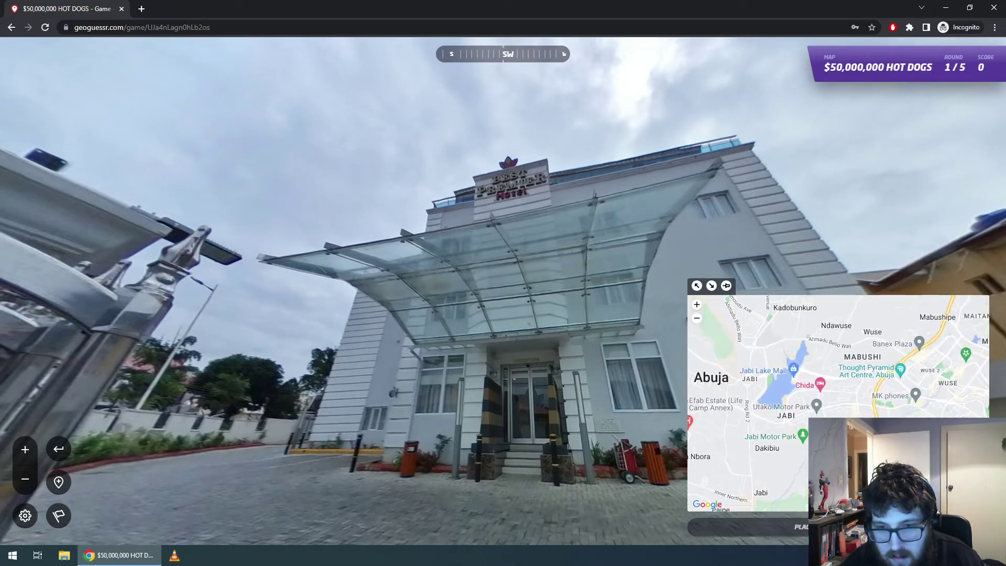
pyautogui.moveTo(788, 431); pyautogui.dragTo(821, 453)
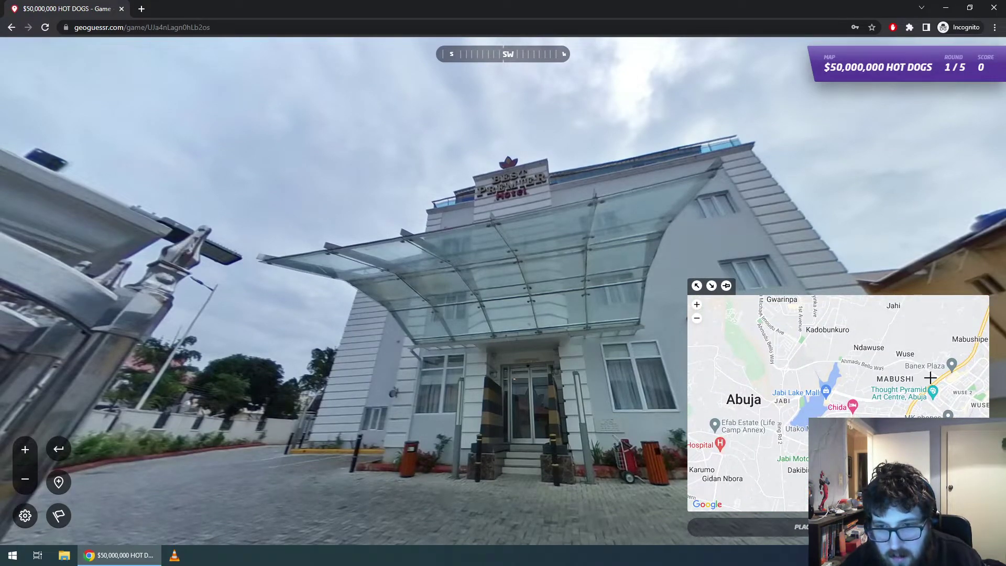
pyautogui.moveTo(924, 401)
pyautogui.mouseDown()
pyautogui.moveTo(760, 357)
pyautogui.moveTo(716, 384)
pyautogui.mouseUp()
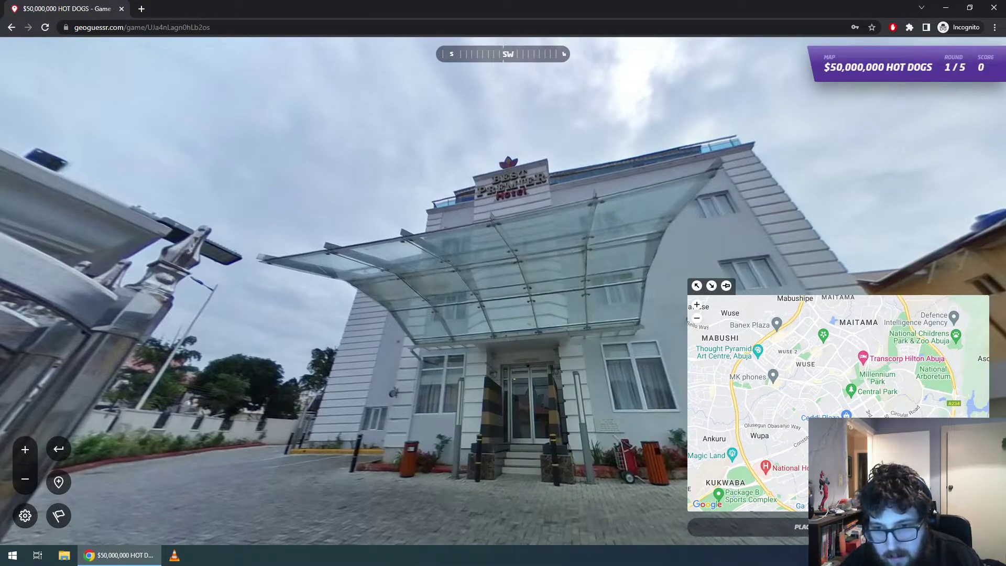
# - Pin and submit the guess in central Abuja (2.7 km, 515 points), then start round 2
pyautogui.click(884, 416)
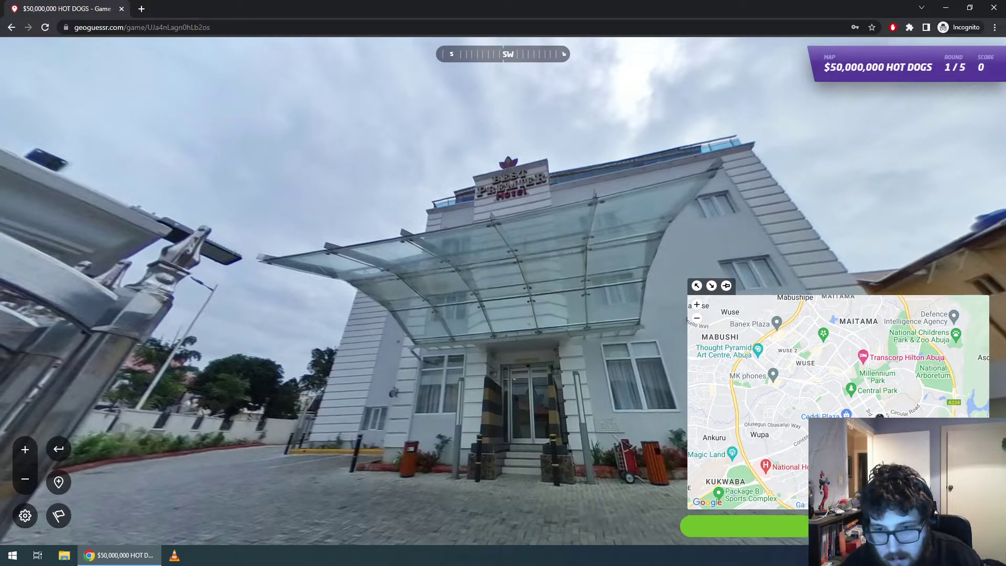
pyautogui.click(747, 526)
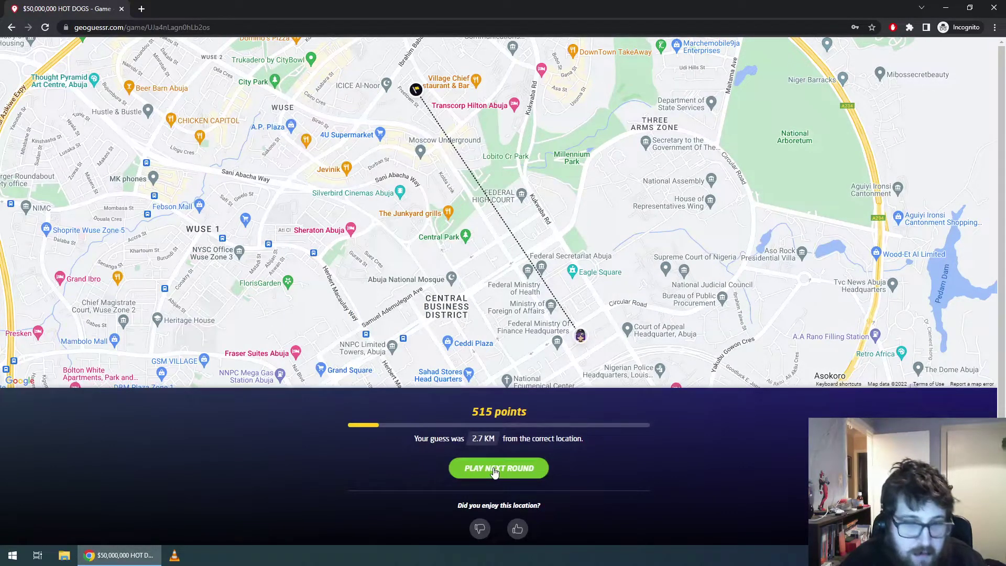
pyautogui.click(494, 469)
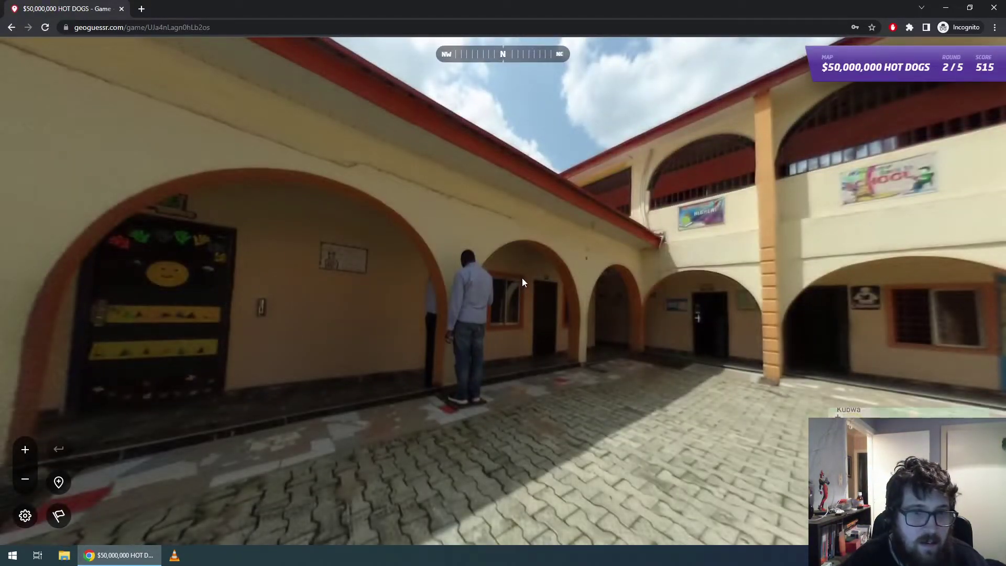
# - Look around the school courtyard, the arched building and the wall posters for clues
pyautogui.moveTo(803, 373)
pyautogui.mouseDown()
pyautogui.moveTo(333, 175)
pyautogui.moveTo(34, 239)
pyautogui.mouseUp()
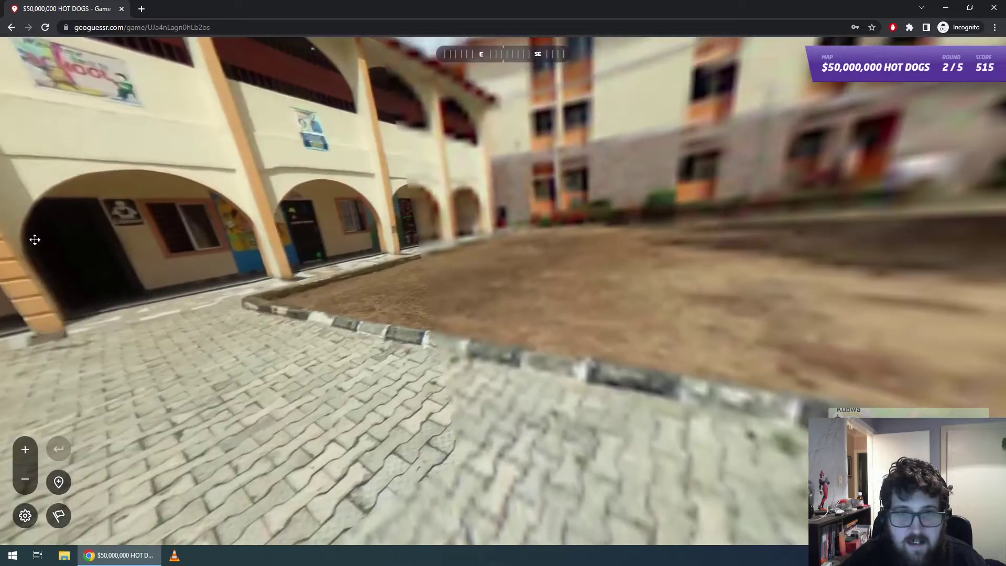
pyautogui.moveTo(764, 223); pyautogui.dragTo(257, 248)
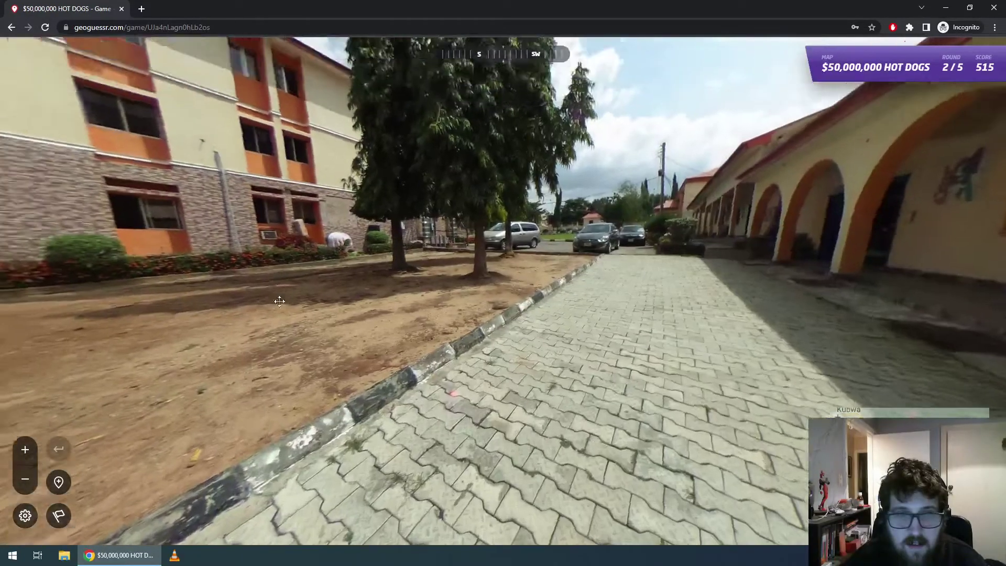
pyautogui.press('Right')
pyautogui.press('Right')
pyautogui.press('Right')
pyautogui.press('Right')
pyautogui.press('Right')
pyautogui.press('Right')
pyautogui.press('Right')
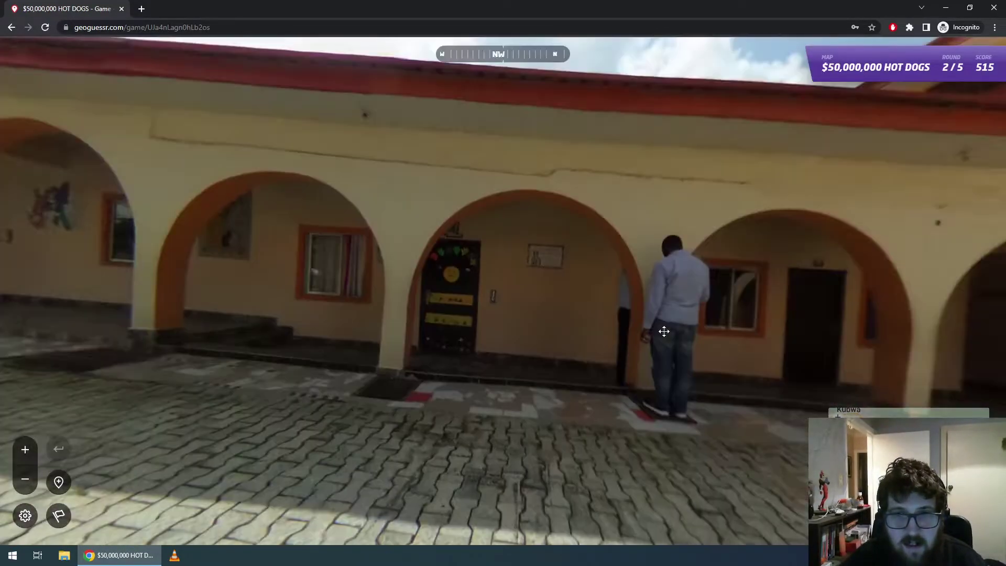
pyautogui.press('Left')
pyautogui.press('Up')
pyautogui.press('Up')
pyautogui.press('Up')
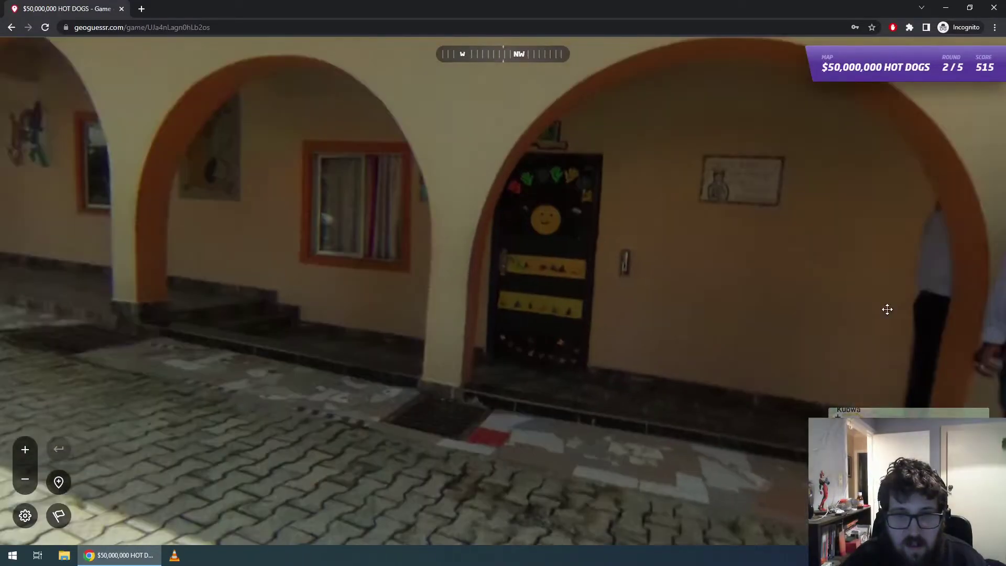
pyautogui.moveTo(887, 309); pyautogui.dragTo(529, 261)
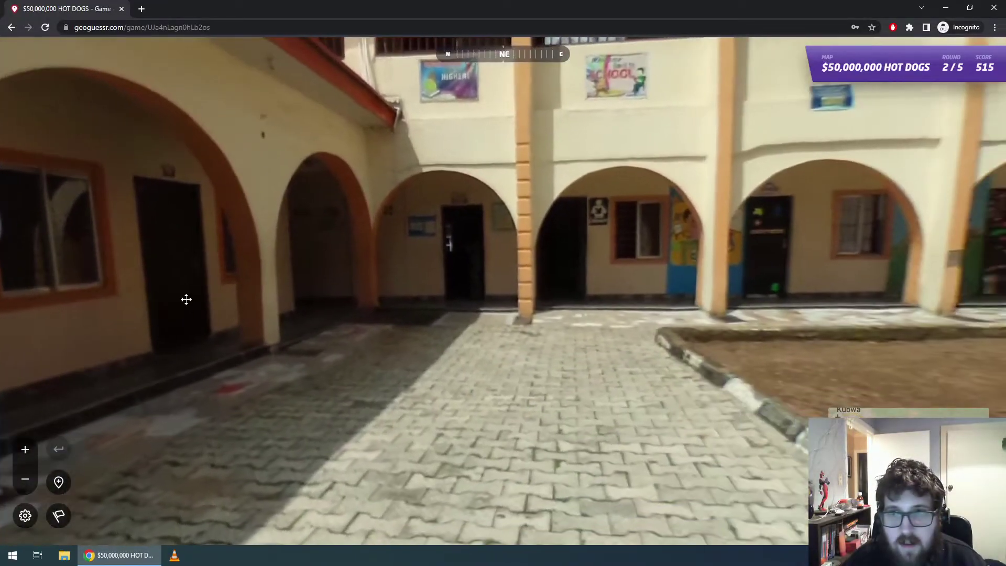
pyautogui.moveTo(629, 360); pyautogui.dragTo(131, 338)
pyautogui.scroll(2, 580, 250)
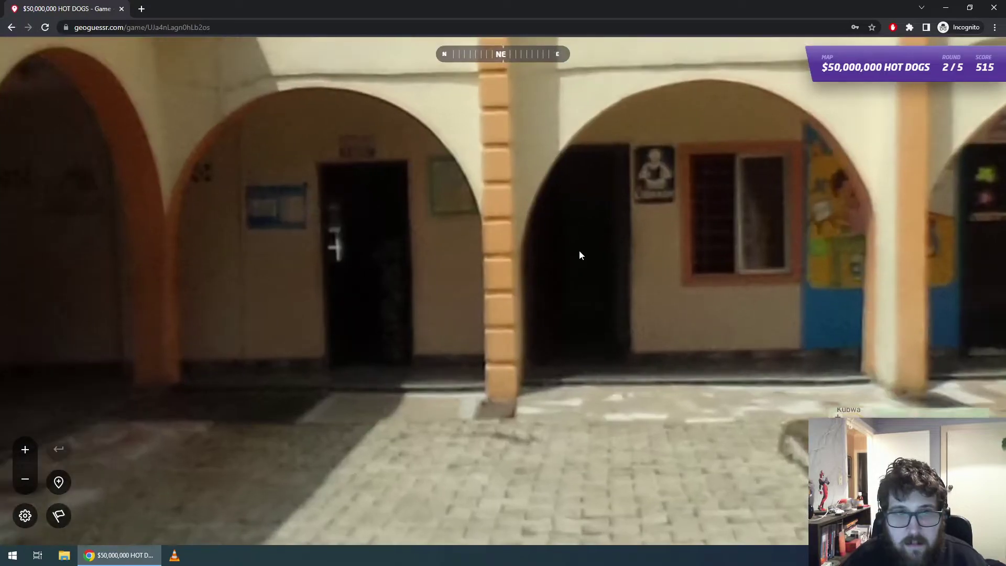
pyautogui.moveTo(580, 250); pyautogui.dragTo(546, 512)
pyautogui.scroll(2, 374, 198)
pyautogui.moveTo(373, 198)
pyautogui.mouseDown()
pyautogui.moveTo(420, 292)
pyautogui.moveTo(330, 247)
pyautogui.mouseUp()
pyautogui.scroll(-3, 624, 228)
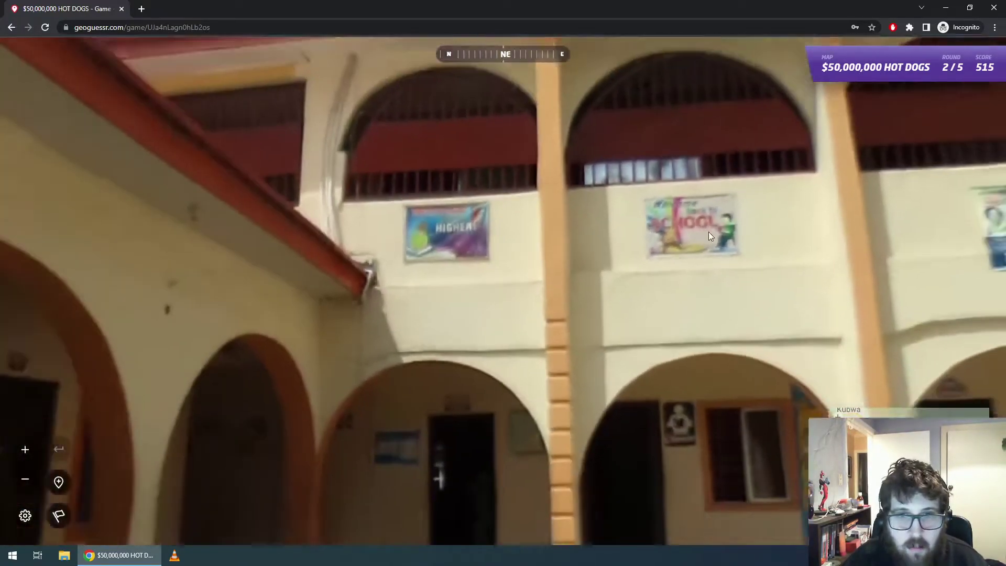
pyautogui.scroll(-2, 708, 232)
pyautogui.scroll(3, 907, 412)
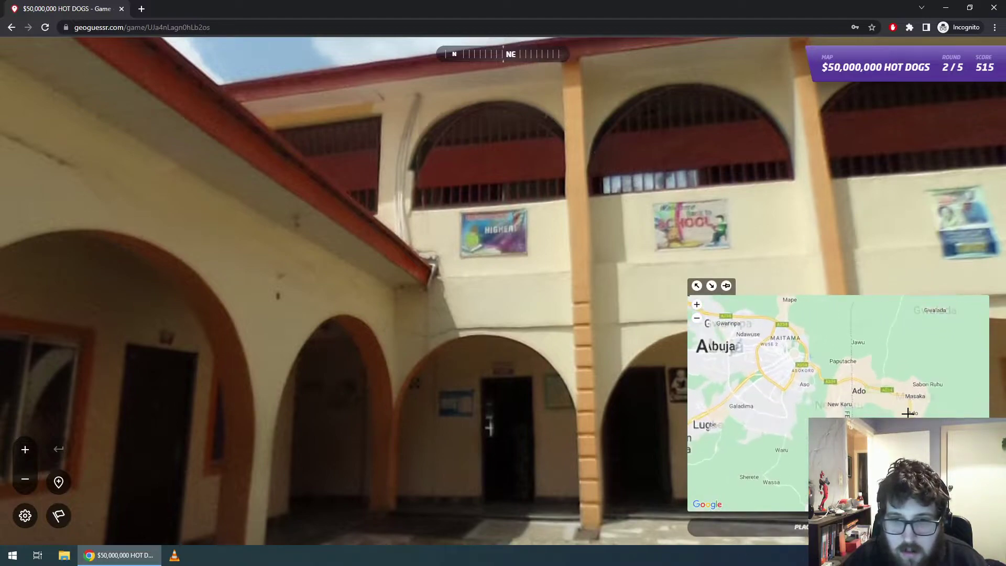
pyautogui.scroll(2, 779, 371)
# - Pan the guess map from Kubwa to central Abuja around Utako and Jabi
pyautogui.moveTo(779, 371); pyautogui.dragTo(834, 386)
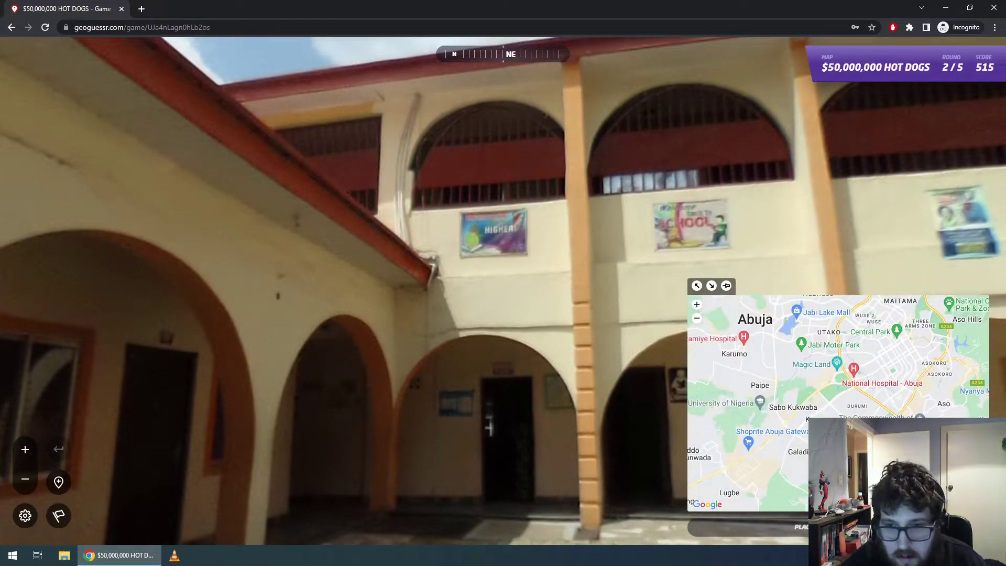
pyautogui.scroll(2, 880, 402)
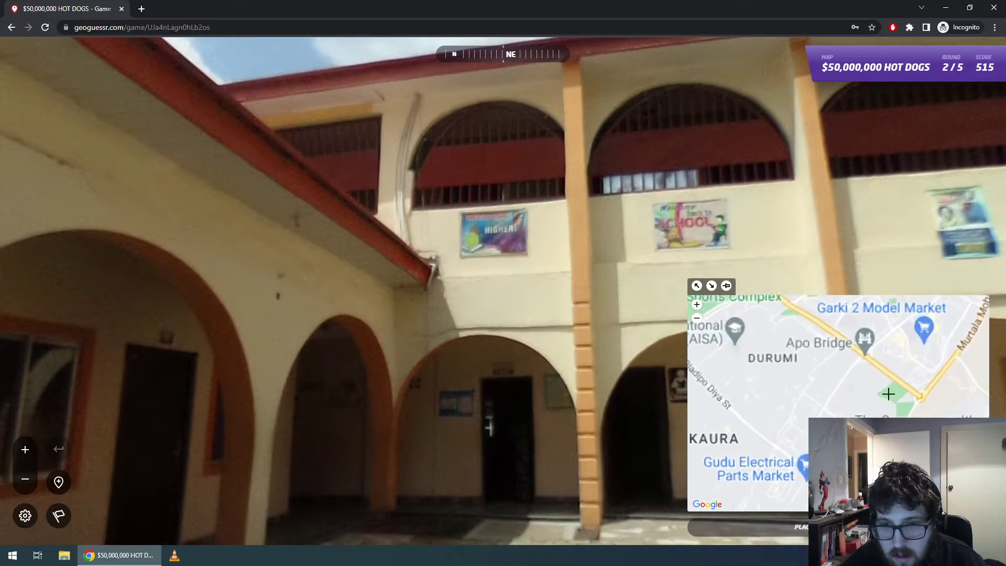
pyautogui.scroll(-1, 880, 402)
pyautogui.scroll(1, 880, 402)
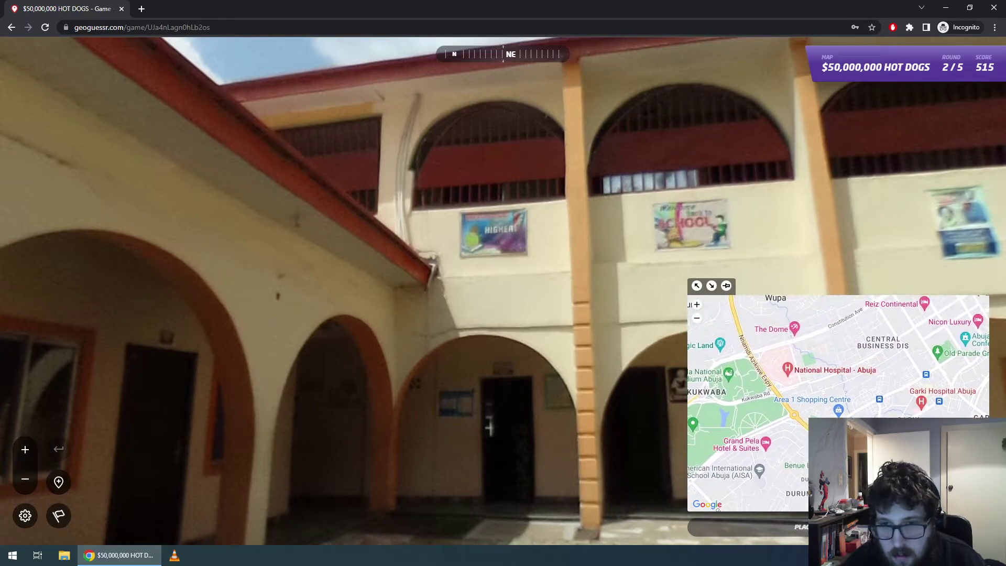
pyautogui.moveTo(853, 322); pyautogui.dragTo(866, 444)
pyautogui.moveTo(834, 346); pyautogui.dragTo(842, 439)
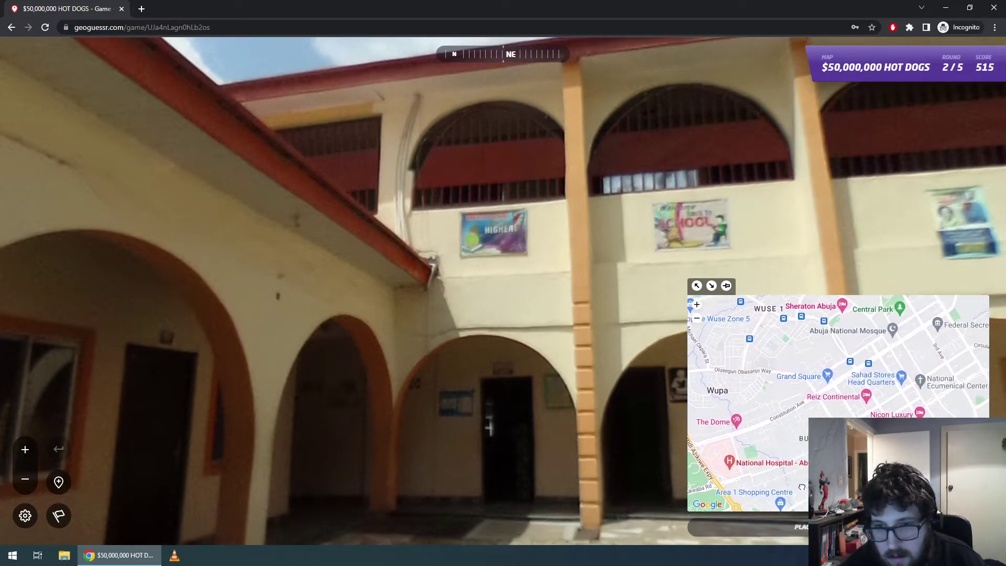
pyautogui.moveTo(842, 354); pyautogui.dragTo(954, 367)
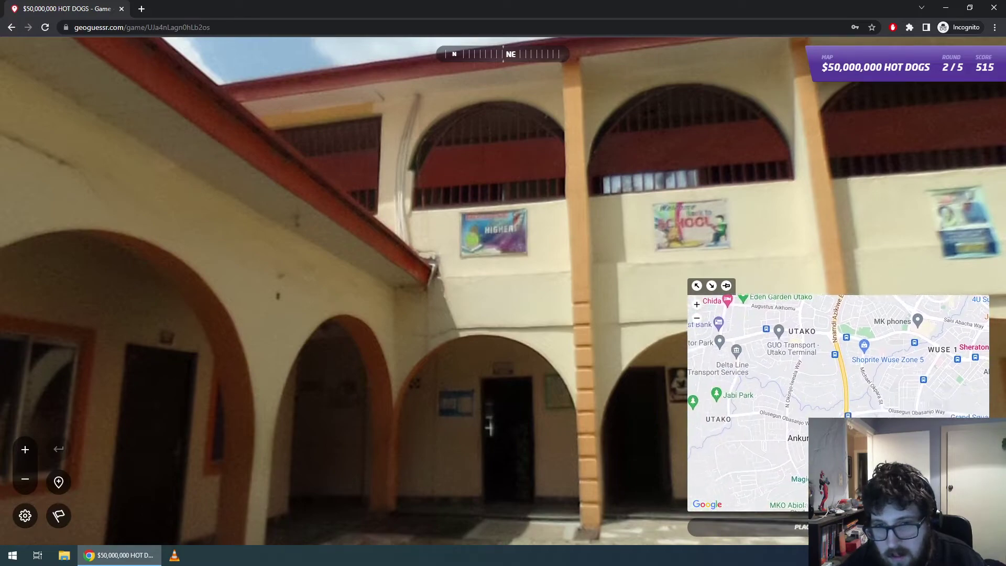
pyautogui.moveTo(842, 354); pyautogui.dragTo(955, 364)
# - Turn the view south-west across the yard and tilt down toward the paving
pyautogui.moveTo(490, 427); pyautogui.dragTo(321, 338)
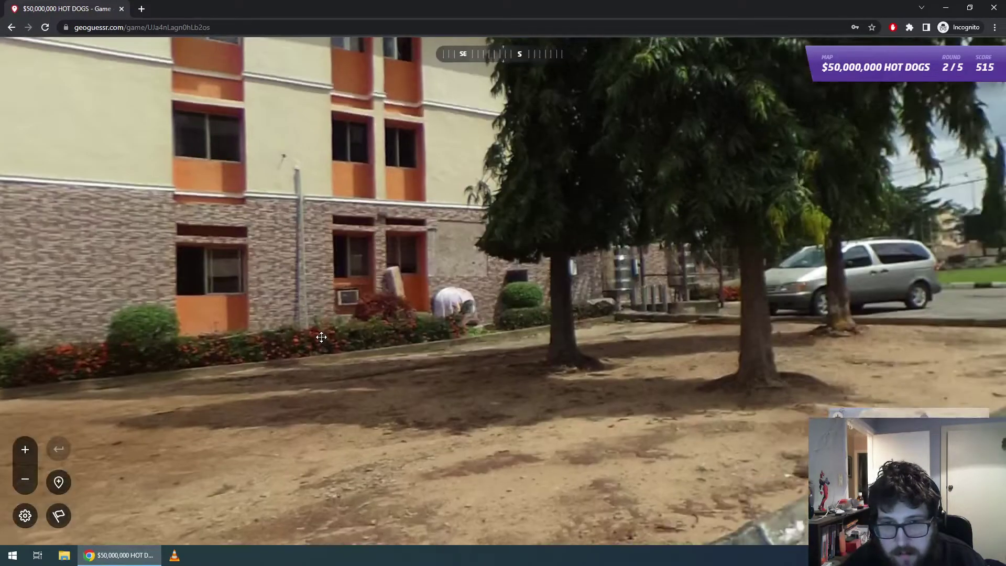
pyautogui.press('Right')
pyautogui.moveTo(574, 314)
pyautogui.mouseDown()
pyautogui.moveTo(731, 335)
pyautogui.moveTo(624, 308)
pyautogui.moveTo(824, 308)
pyautogui.moveTo(495, 267)
pyautogui.moveTo(921, 258)
pyautogui.moveTo(595, 259)
pyautogui.moveTo(574, 57)
pyautogui.moveTo(368, 385)
pyautogui.moveTo(380, 535)
pyautogui.mouseUp()
pyautogui.scroll(1, 571, 389)
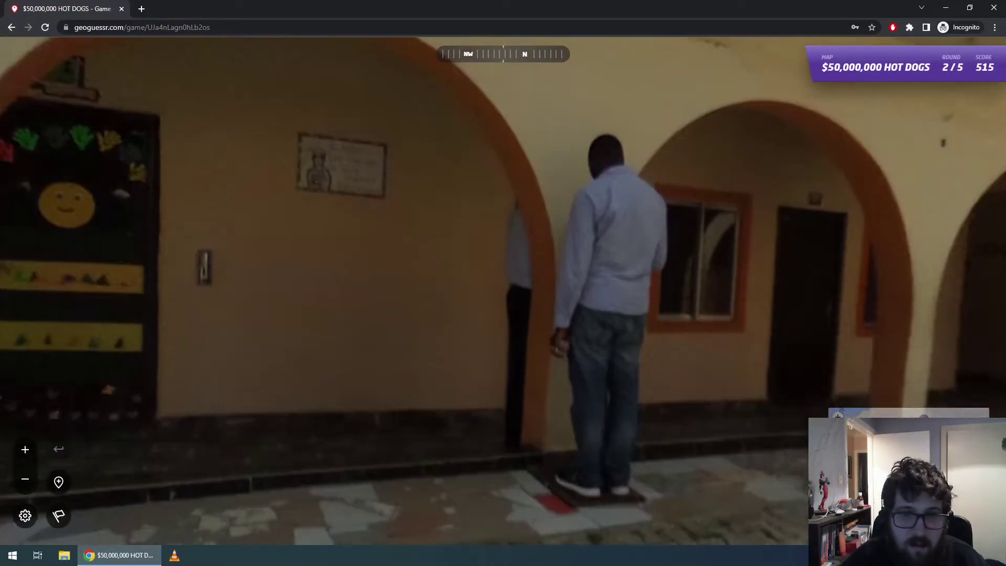
pyautogui.scroll(2, 812, 318)
pyautogui.scroll(2, 813, 319)
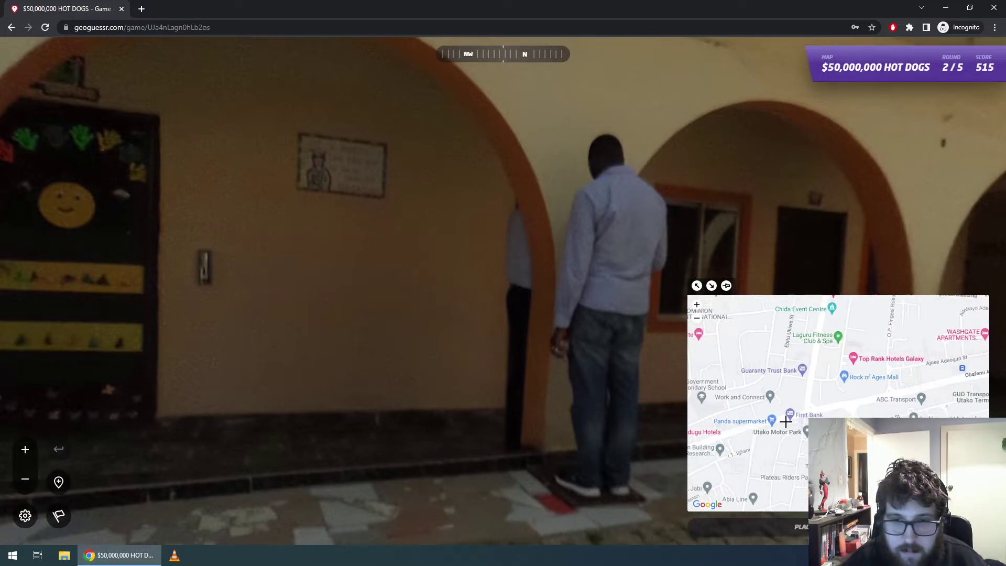
pyautogui.scroll(-1, 822, 403)
# - Pin and submit the guess near Utako Motor Park (4.7 km off), then start round 3
pyautogui.moveTo(833, 400); pyautogui.dragTo(840, 401)
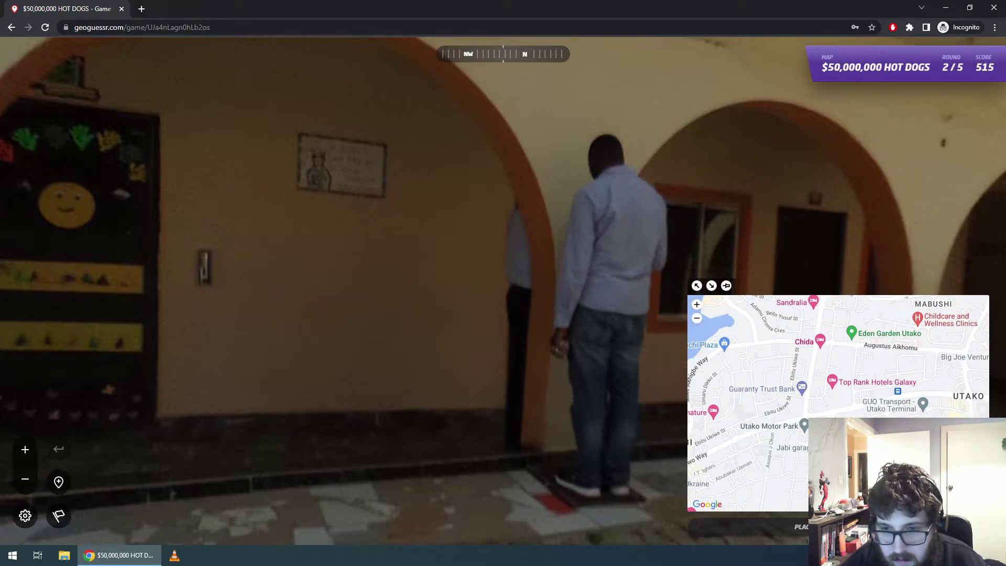
pyautogui.click(968, 413)
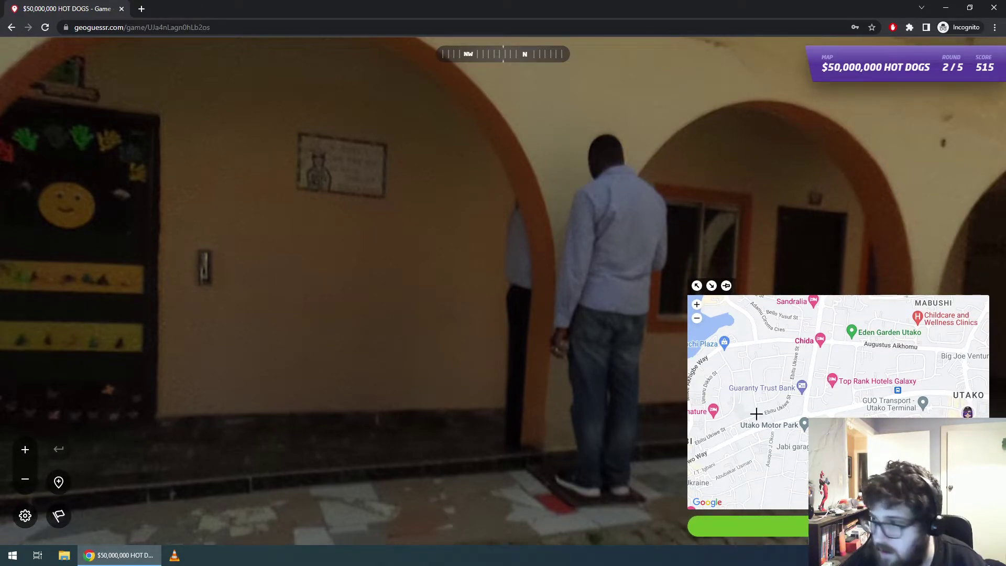
pyautogui.press('space')
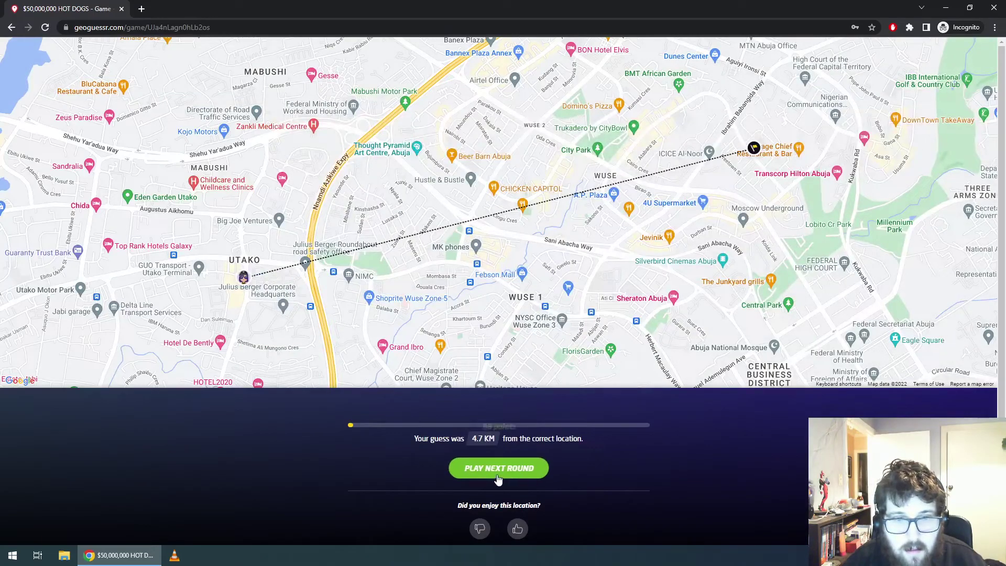
pyautogui.click(495, 470)
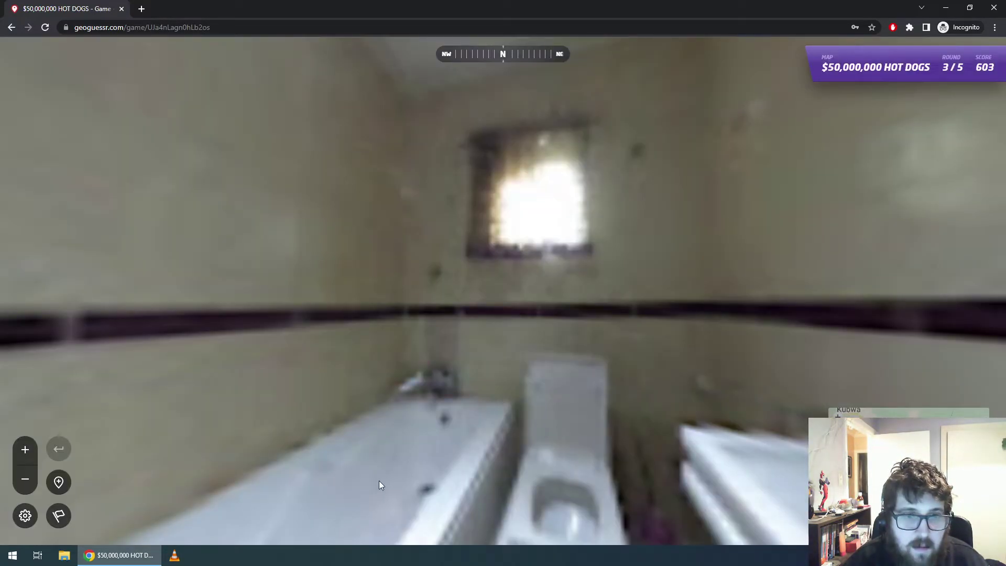
# - Look around the bathroom at the bathtub, toilet, sink, door and ceiling light
pyautogui.moveTo(396, 406)
pyautogui.mouseDown()
pyautogui.moveTo(549, 183)
pyautogui.moveTo(507, 10)
pyautogui.moveTo(460, 265)
pyautogui.moveTo(117, 404)
pyautogui.mouseUp()
pyautogui.moveTo(727, 320); pyautogui.dragTo(787, 393)
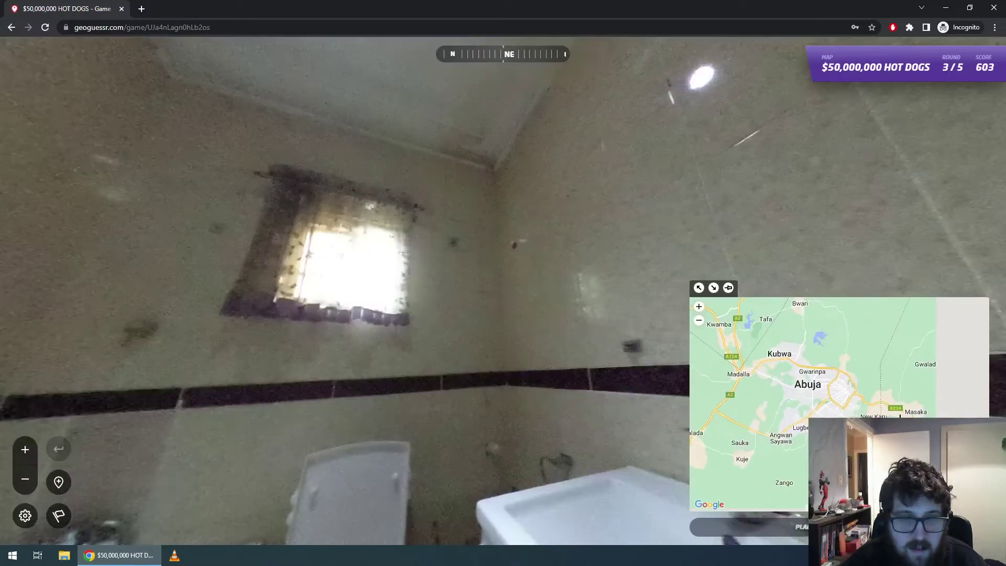
pyautogui.moveTo(539, 337)
pyautogui.mouseDown()
pyautogui.moveTo(670, 270)
pyautogui.moveTo(438, 283)
pyautogui.mouseUp()
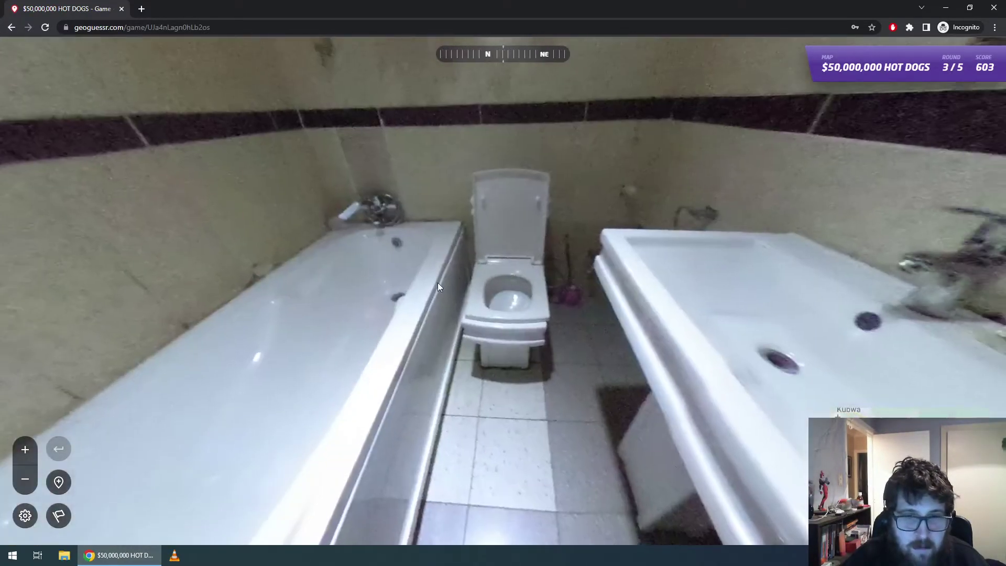
pyautogui.moveTo(635, 344)
pyautogui.mouseDown()
pyautogui.moveTo(566, 217)
pyautogui.moveTo(139, 243)
pyautogui.mouseUp()
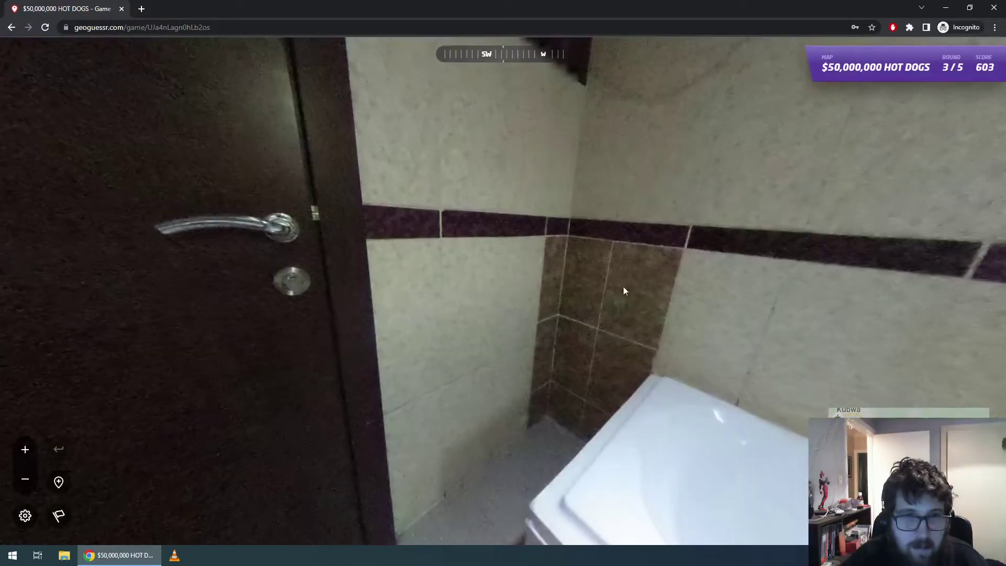
pyautogui.moveTo(478, 207)
pyautogui.mouseDown()
pyautogui.moveTo(555, 487)
pyautogui.moveTo(322, 310)
pyautogui.moveTo(459, 75)
pyautogui.moveTo(744, 159)
pyautogui.moveTo(726, 108)
pyautogui.moveTo(155, 243)
pyautogui.moveTo(126, 299)
pyautogui.mouseUp()
pyautogui.moveTo(657, 283)
pyautogui.mouseDown()
pyautogui.moveTo(566, 329)
pyautogui.moveTo(363, 337)
pyautogui.mouseUp()
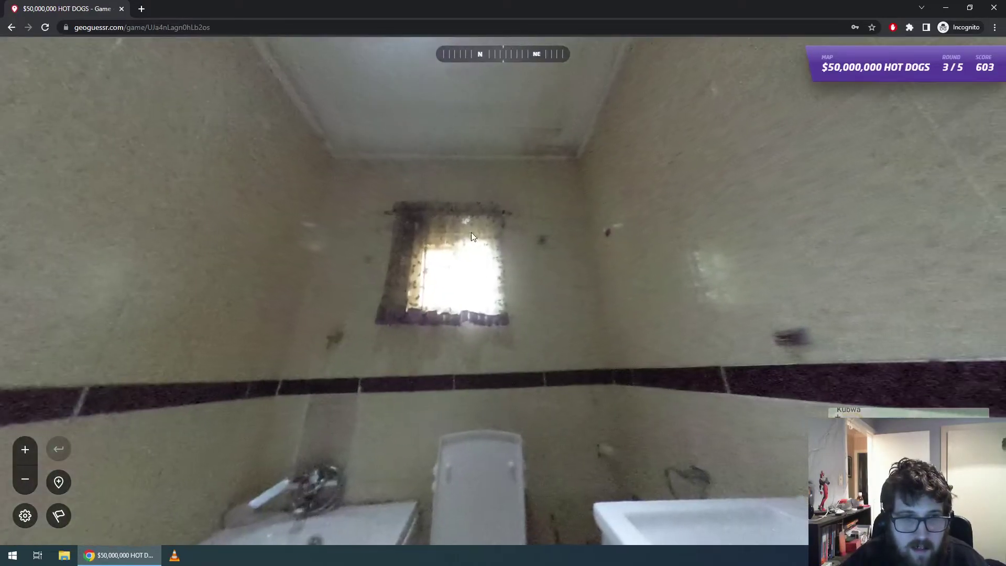
pyautogui.scroll(2, 470, 232)
pyautogui.scroll(-1, 864, 440)
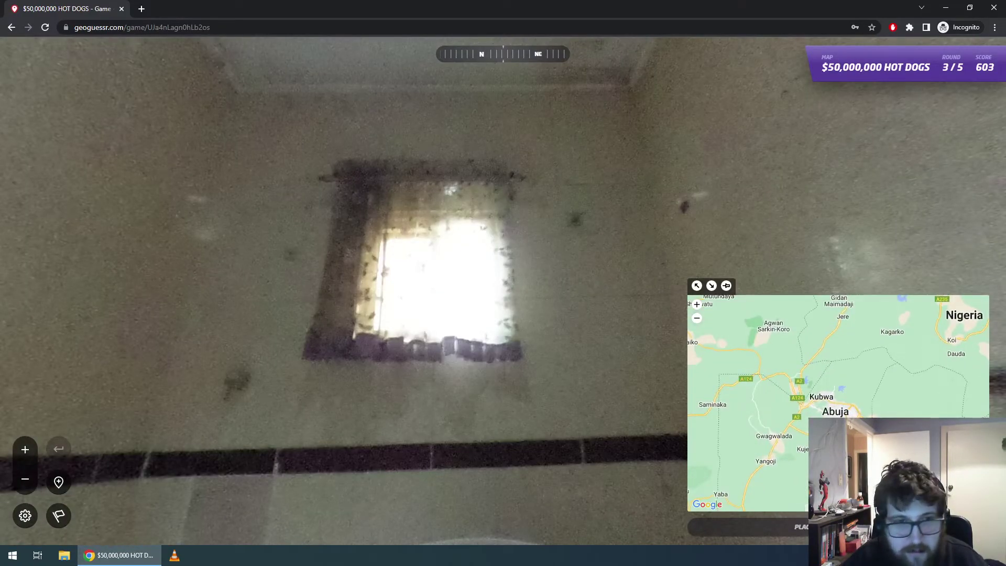
pyautogui.scroll(2, 863, 440)
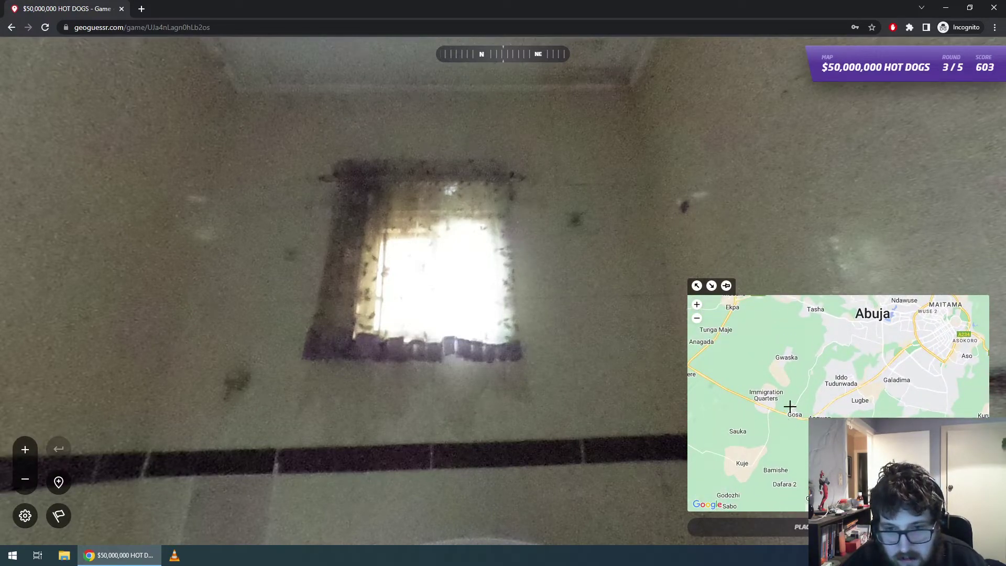
# - Pin and submit the guess near Gosa, southwest of Abuja: 27 km off, 0 points
pyautogui.click(787, 415)
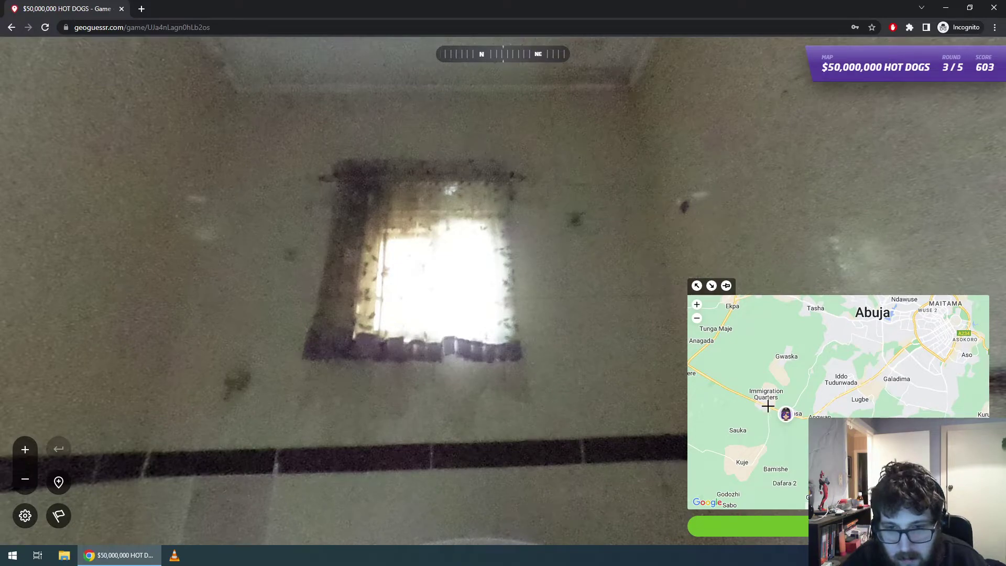
pyautogui.moveTo(768, 406); pyautogui.dragTo(785, 409)
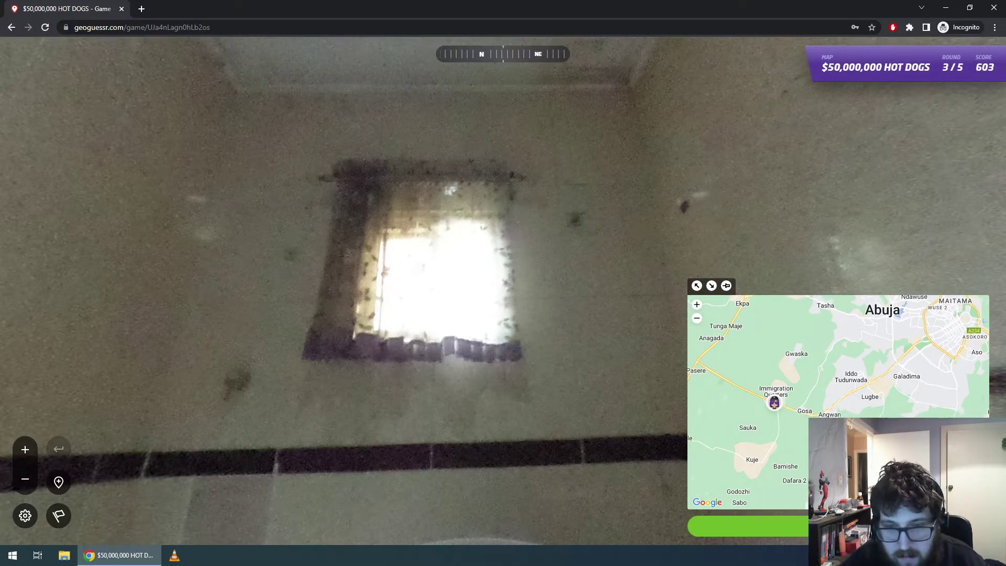
pyautogui.click(838, 526)
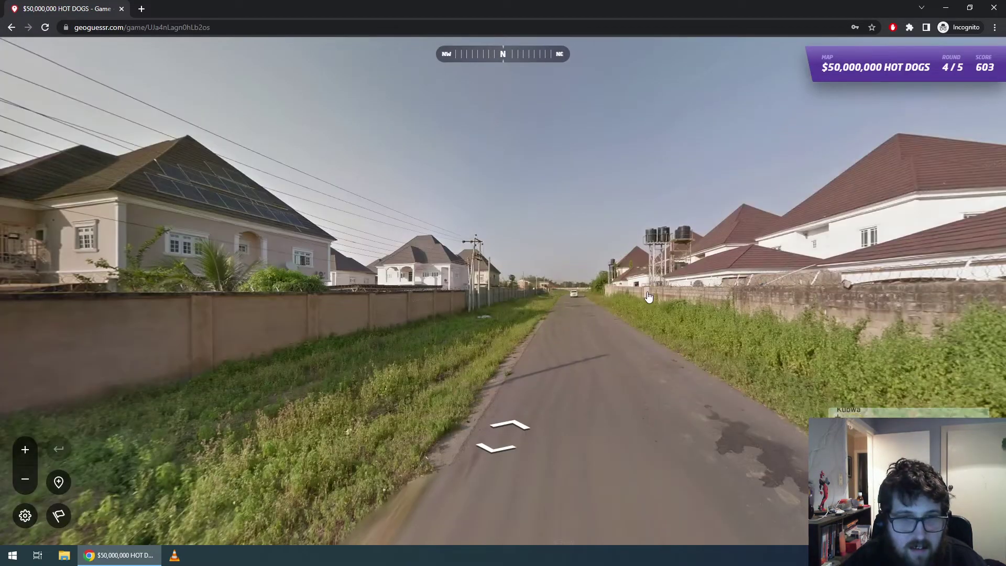
# - Move forward along the round 4 road, looking at the wall and houses
pyautogui.click(590, 314)
pyautogui.press('Right')
pyautogui.press('Right')
pyautogui.press('Right')
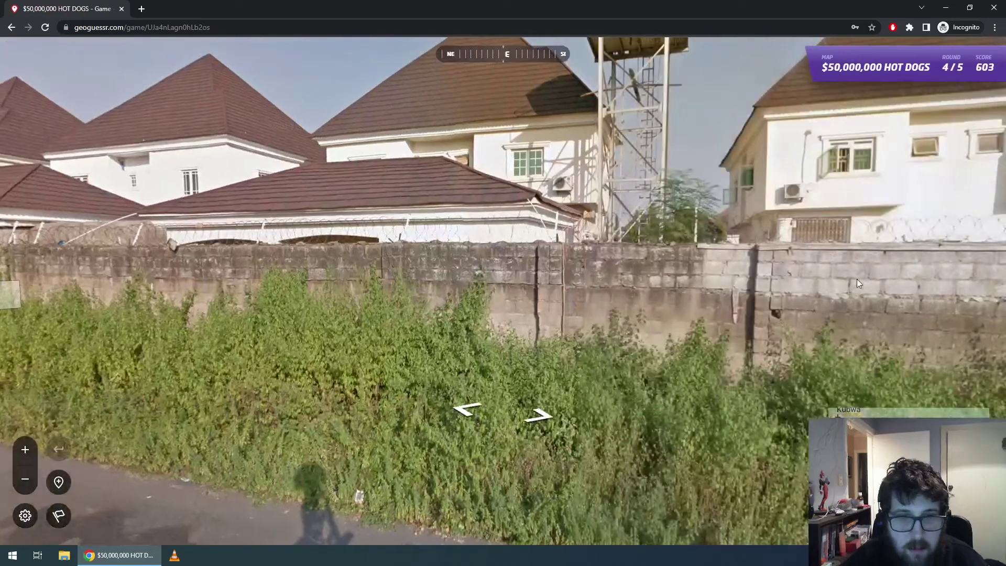
pyautogui.press('Right')
pyautogui.press('Right')
pyautogui.press('Right')
pyautogui.press('Right')
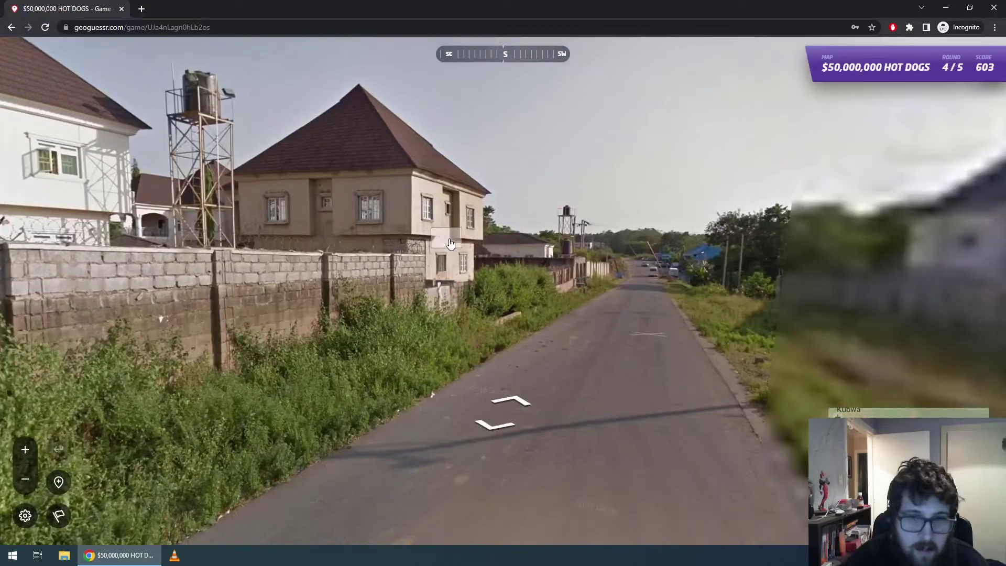
pyautogui.click(656, 296)
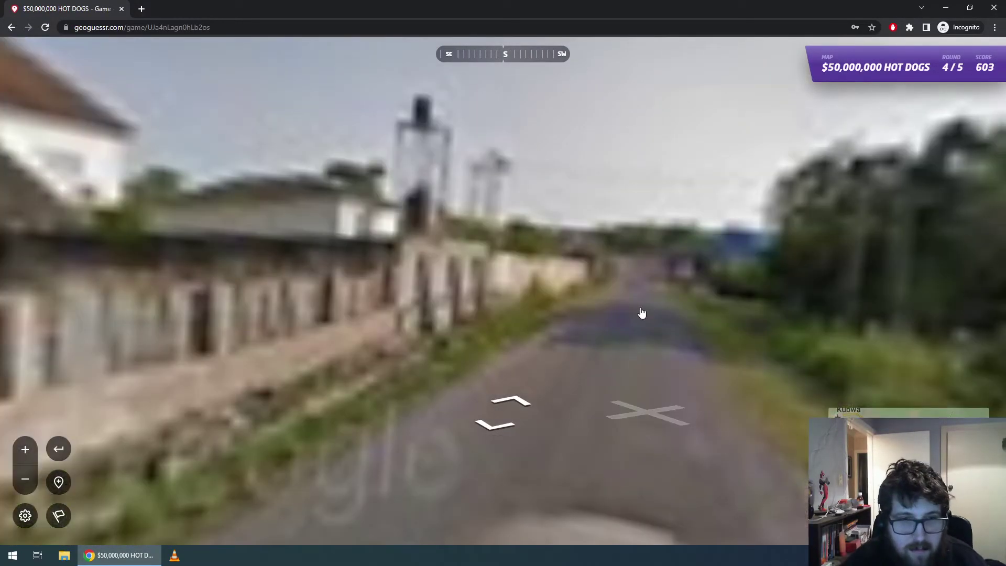
pyautogui.click(640, 315)
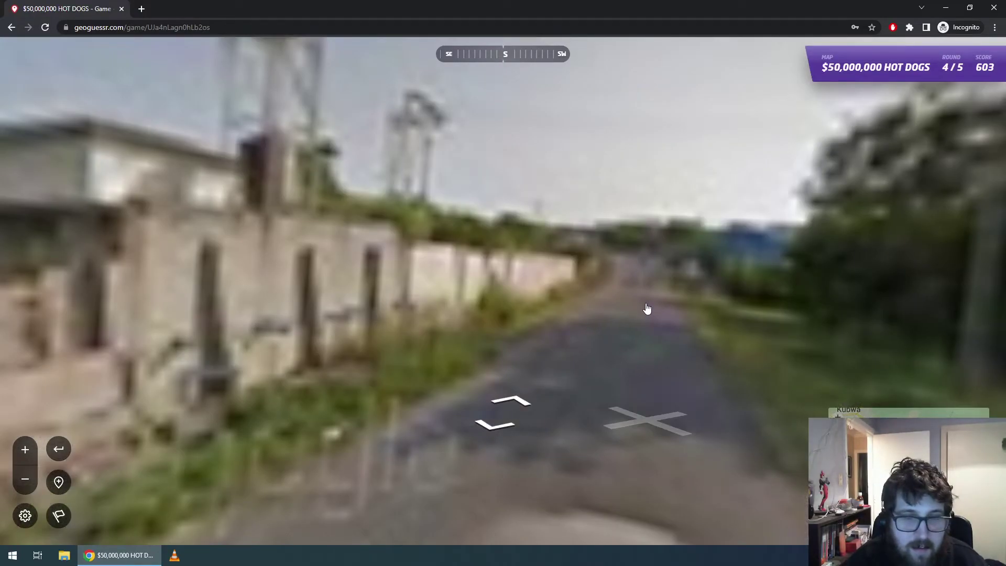
# - Advance further down the road, then submit a guess near Maitama, 9.8 km off
pyautogui.click(645, 315)
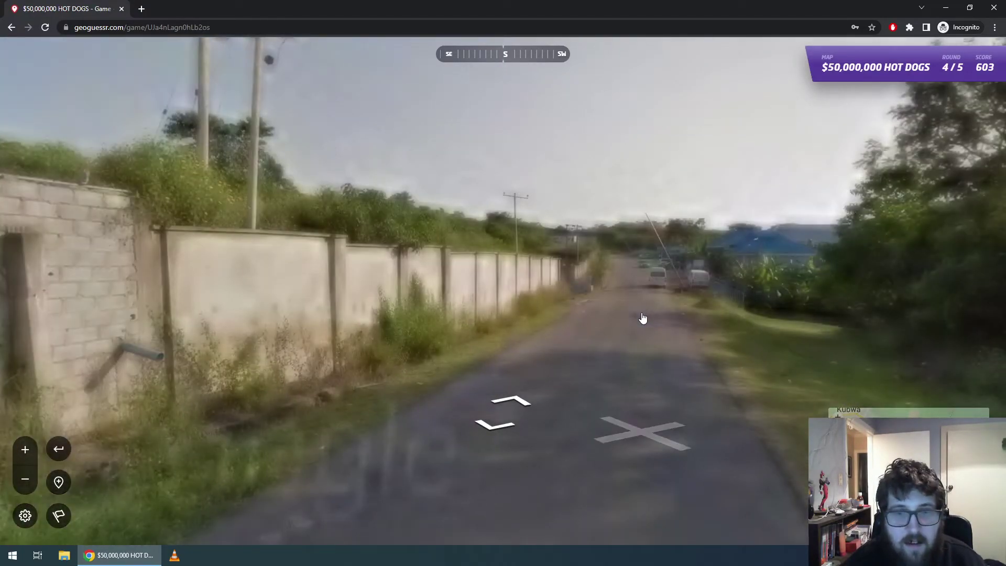
pyautogui.click(643, 319)
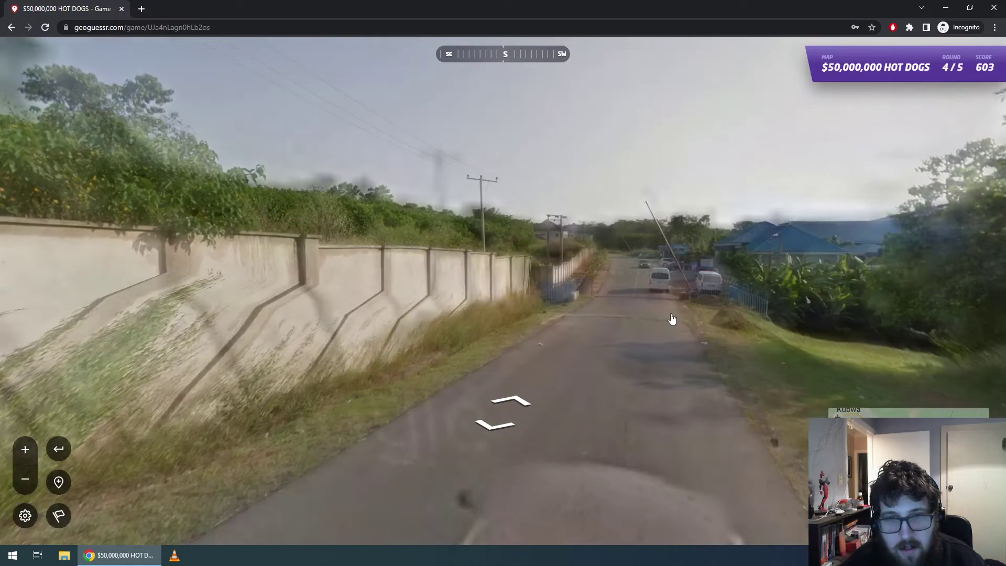
pyautogui.click(664, 315)
pyautogui.click(654, 283)
pyautogui.moveTo(908, 411)
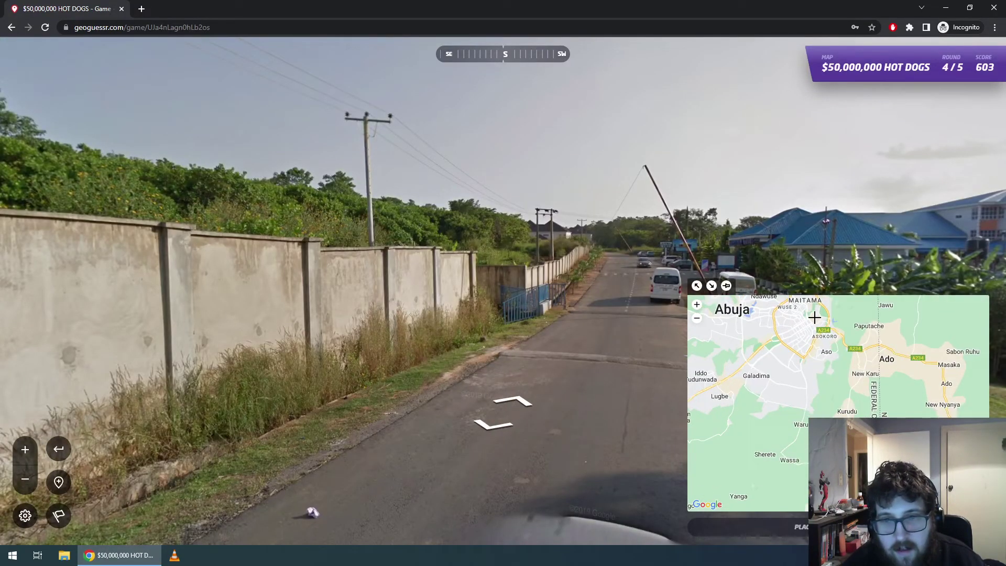
pyautogui.scroll(2, 816, 317)
pyautogui.click(848, 365)
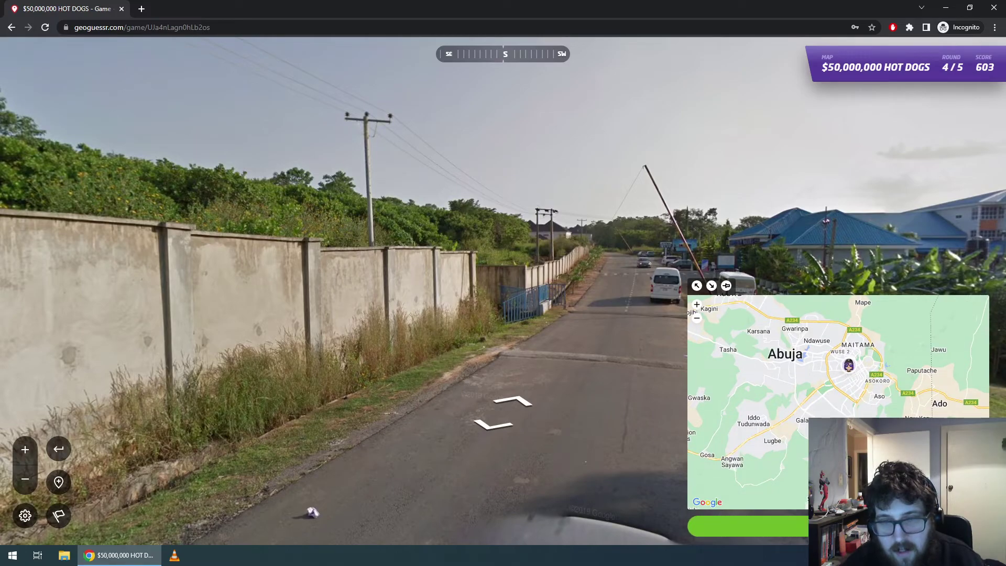
pyautogui.click(747, 527)
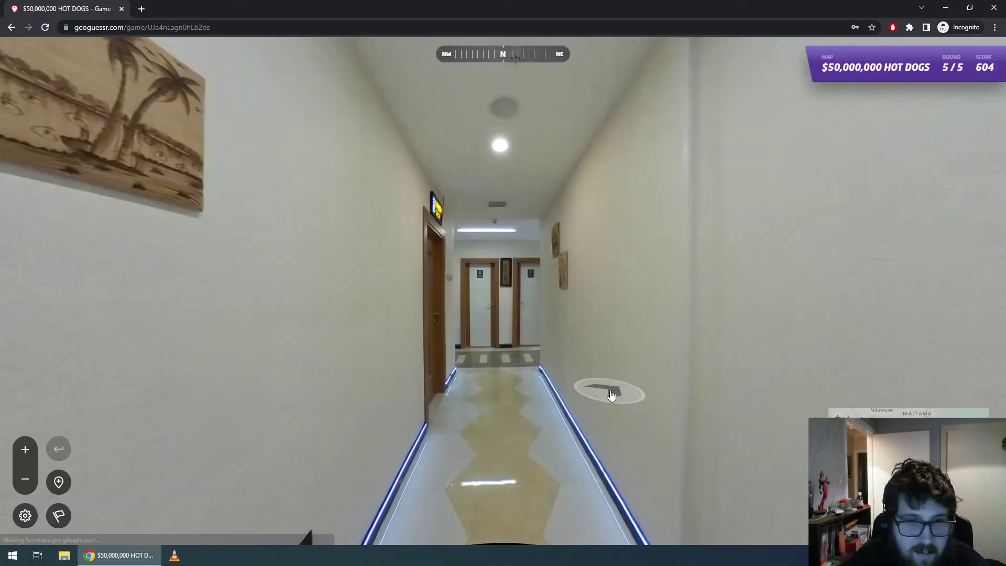
pyautogui.scroll(2, 849, 393)
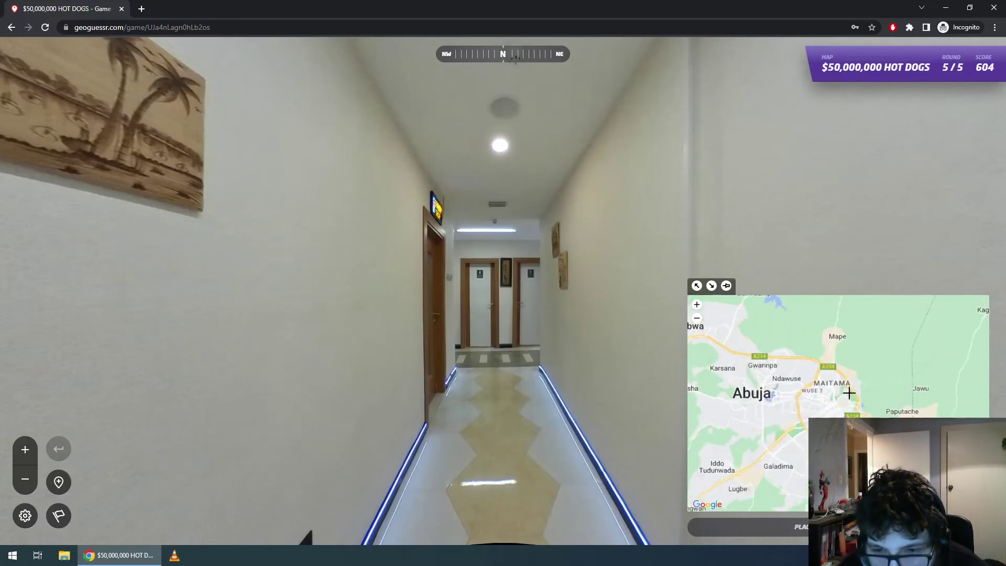
pyautogui.scroll(1, 850, 393)
pyautogui.scroll(1, 786, 488)
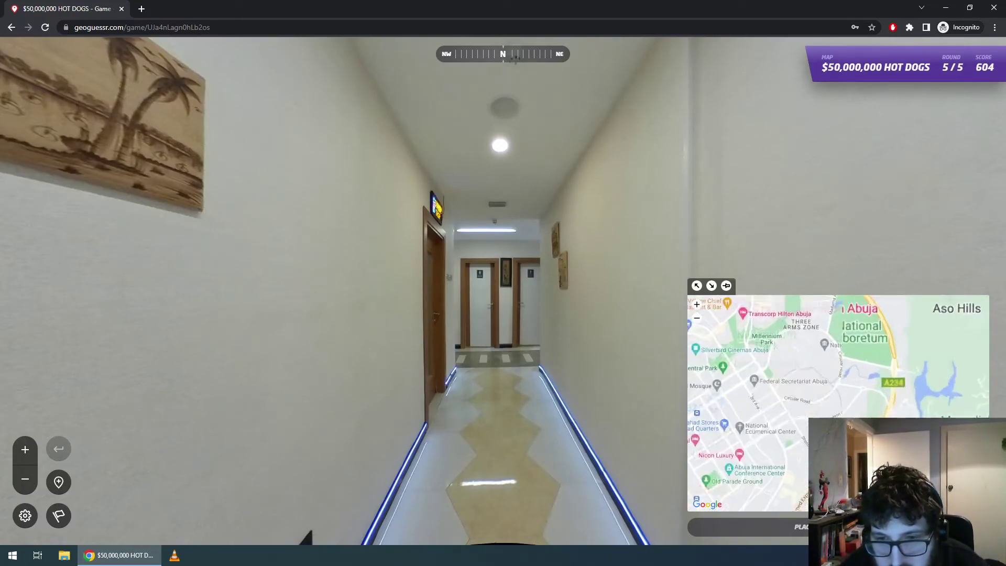
pyautogui.scroll(1, 786, 488)
# - Guess near the Federal Secretariat for 998 points, rate the location, and open the summary
pyautogui.click(741, 360)
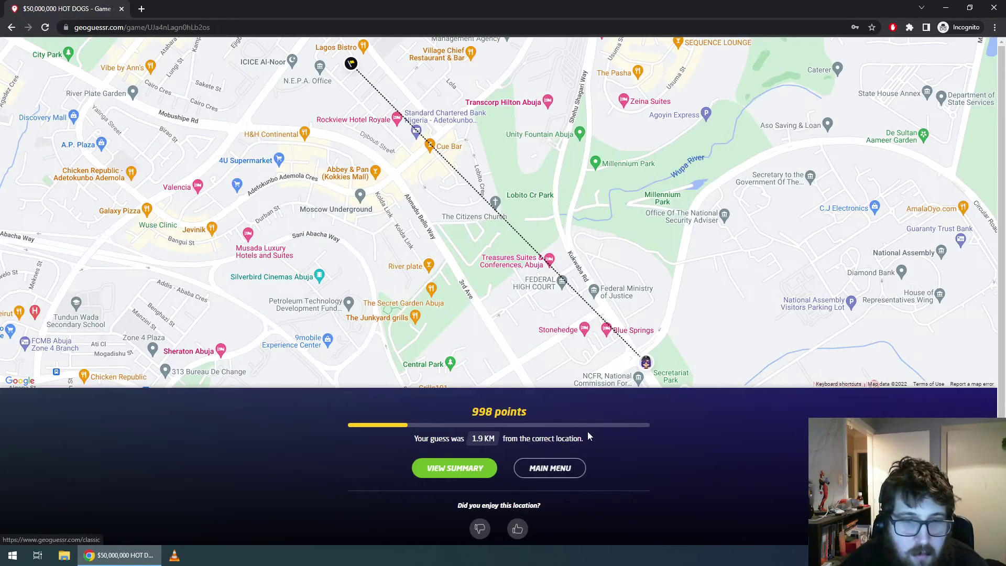
pyautogui.click(518, 528)
pyautogui.scroll(2, 657, 291)
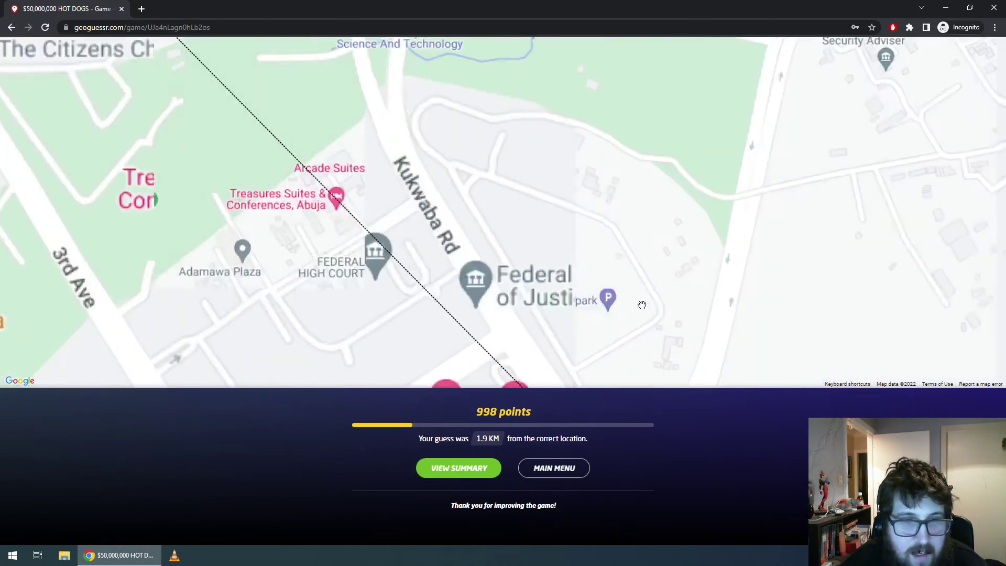
pyautogui.scroll(-4, 637, 310)
pyautogui.press('space')
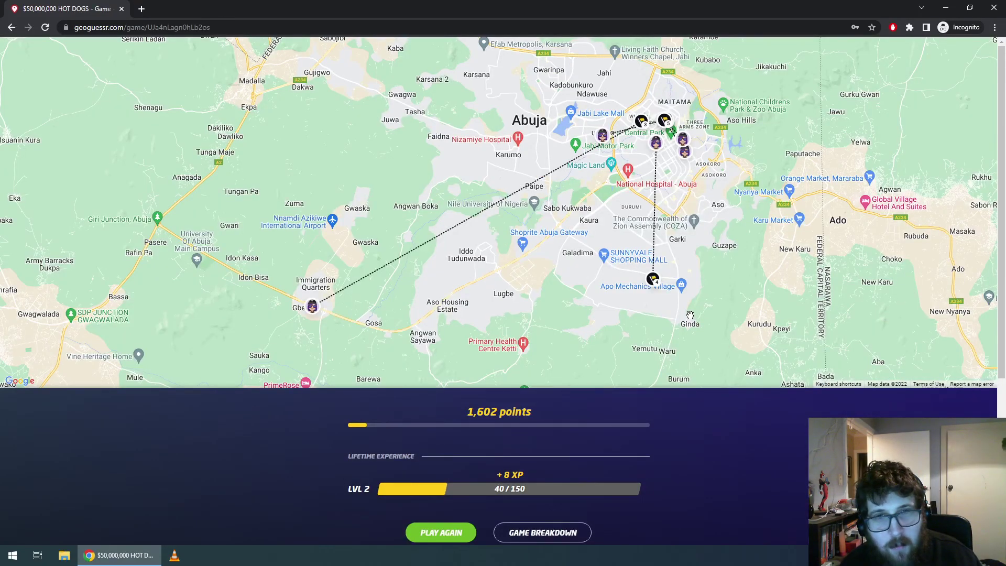
pyautogui.scroll(2, 690, 315)
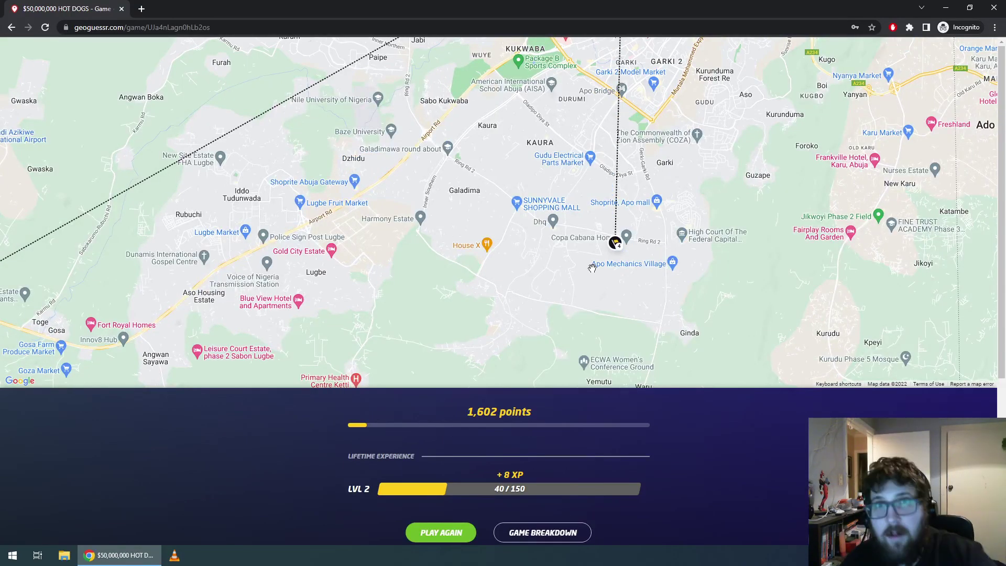